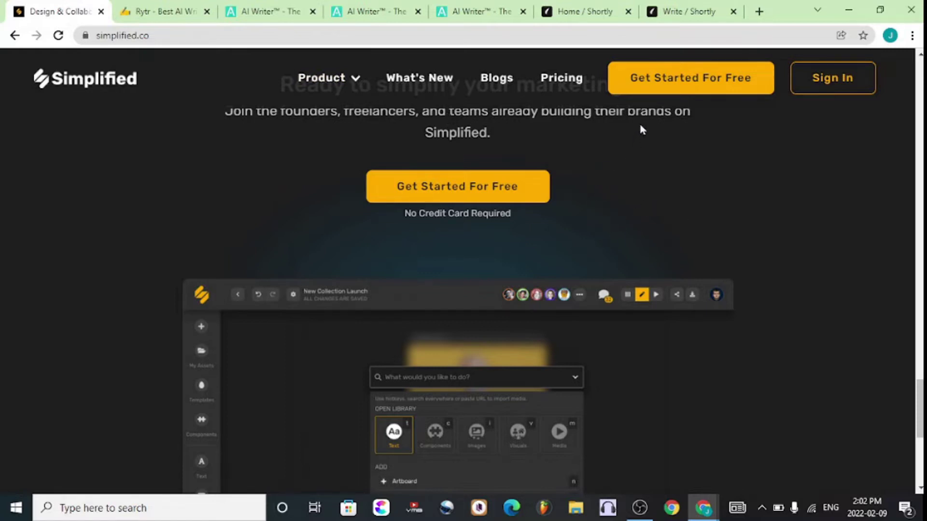
# Step: Browse the simplified.co landing page, then choose Get Started For Free in the header
pyautogui.scroll(-5, 618, 255)
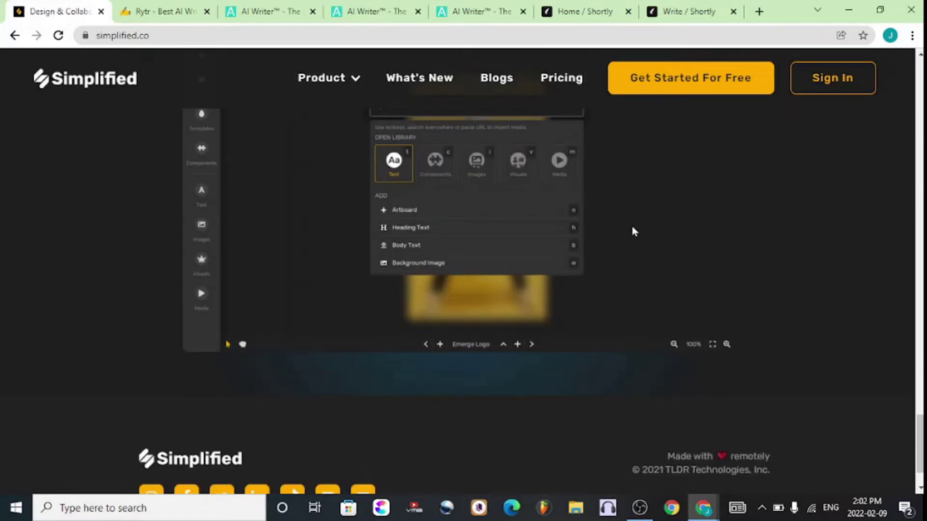
pyautogui.scroll(10, 632, 237)
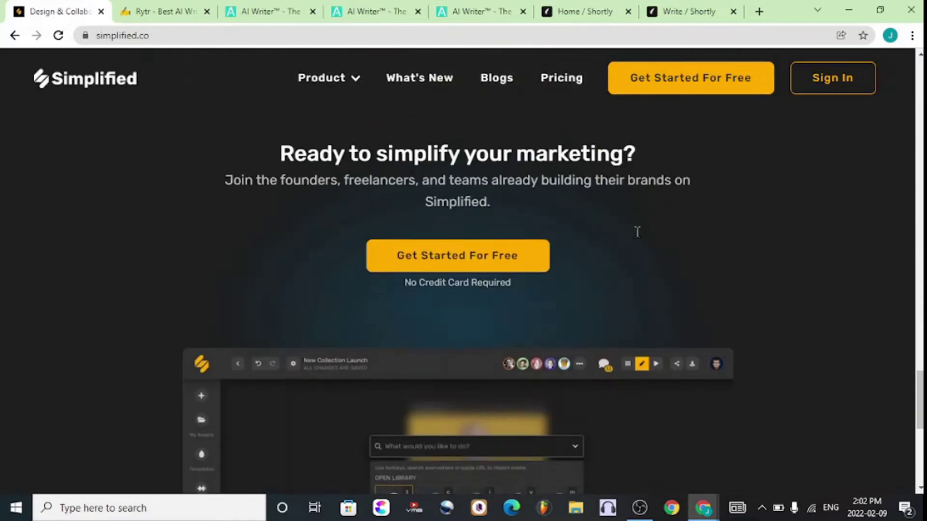
pyautogui.scroll(8, 636, 237)
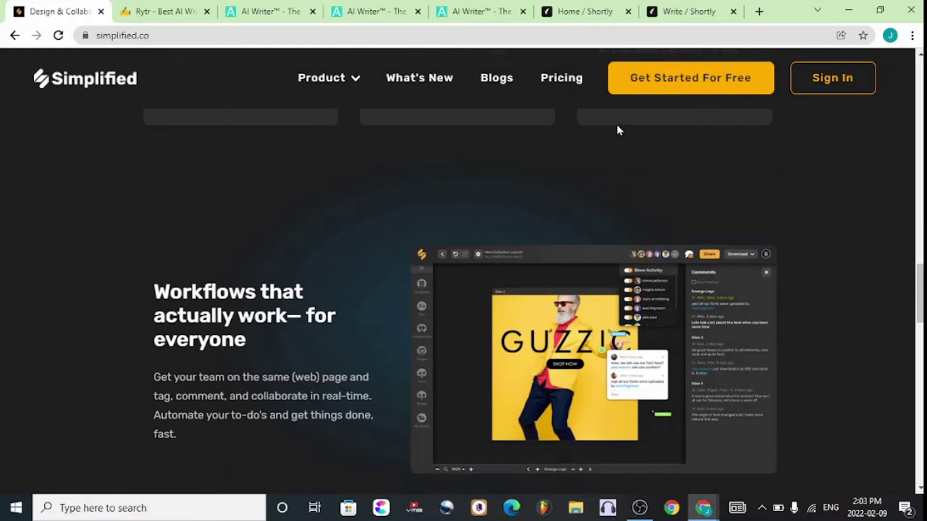
pyautogui.click(665, 75)
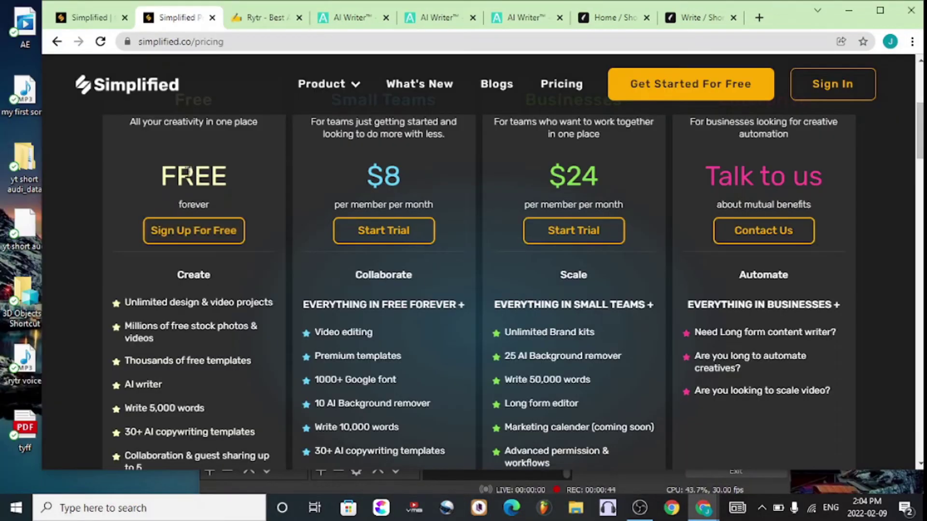
# Step: Scroll through the Free, $8 Small Teams and $24 Businesses plan cards down to Compare Plans and back
pyautogui.scroll(-2, 175, 274)
pyautogui.scroll(2, 185, 268)
pyautogui.scroll(-4, 113, 244)
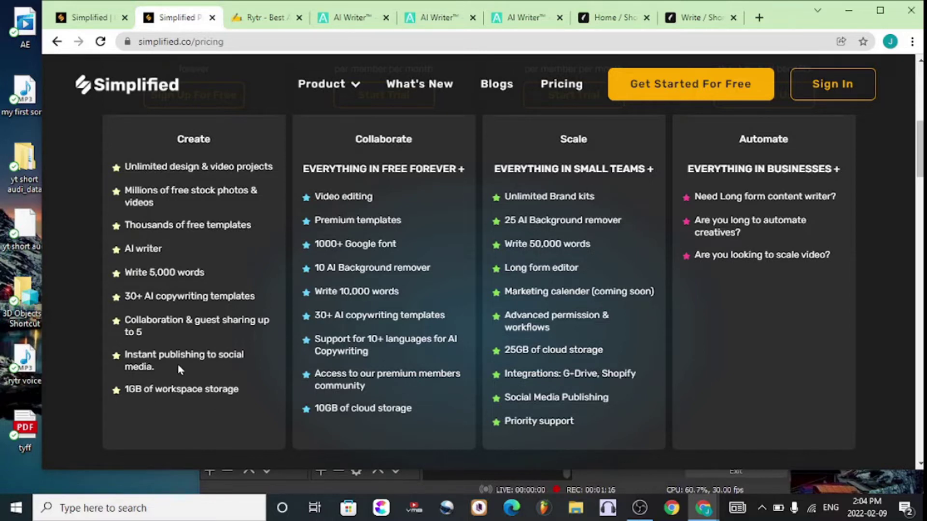
pyautogui.scroll(-2, 180, 351)
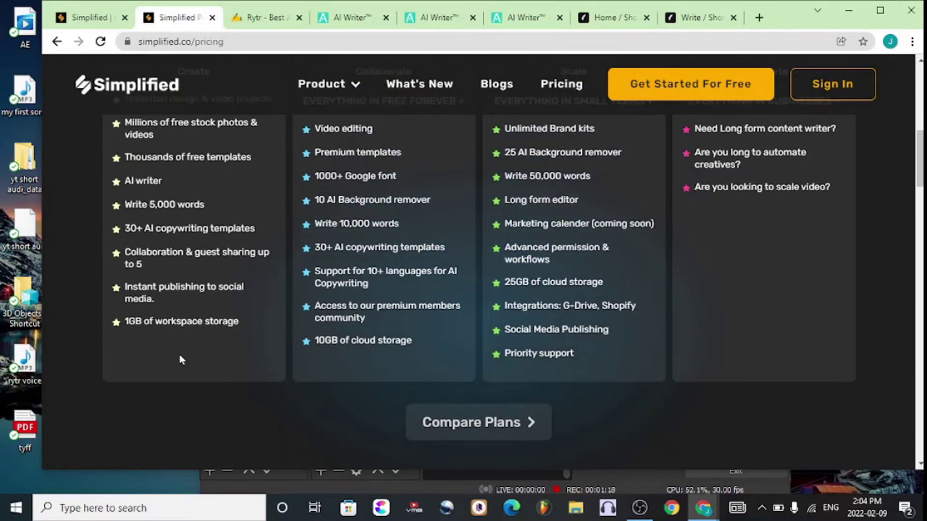
pyautogui.scroll(2, 195, 341)
pyautogui.scroll(2, 195, 341)
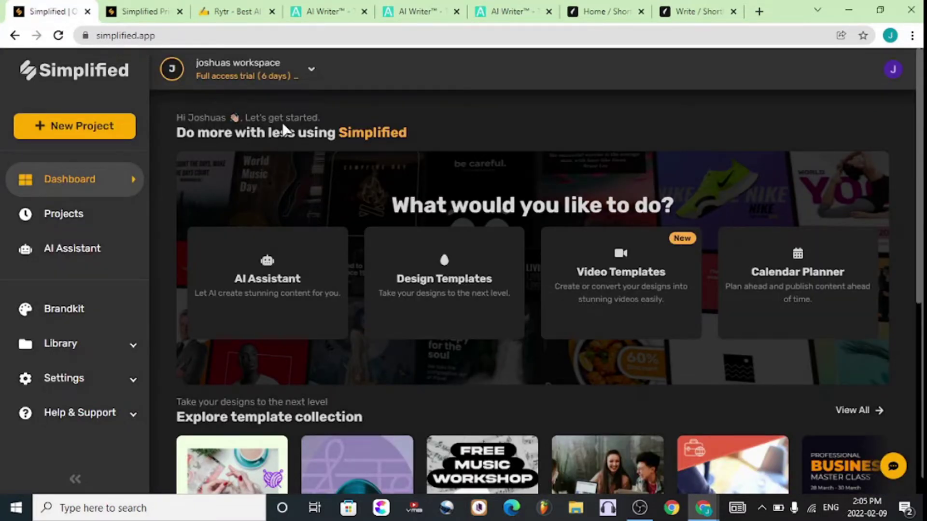
# Step: Browse the dashboard's template collection, then go to the AI Assistant from the sidebar
pyautogui.scroll(-5, 311, 195)
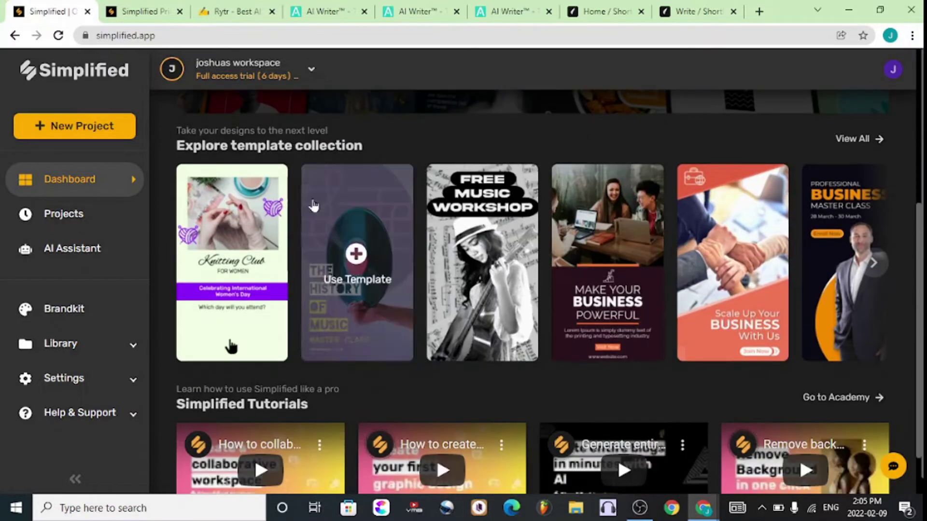
pyautogui.scroll(3, 332, 205)
pyautogui.scroll(-2, 327, 209)
pyautogui.scroll(-1, 326, 209)
pyautogui.scroll(-2, 765, 297)
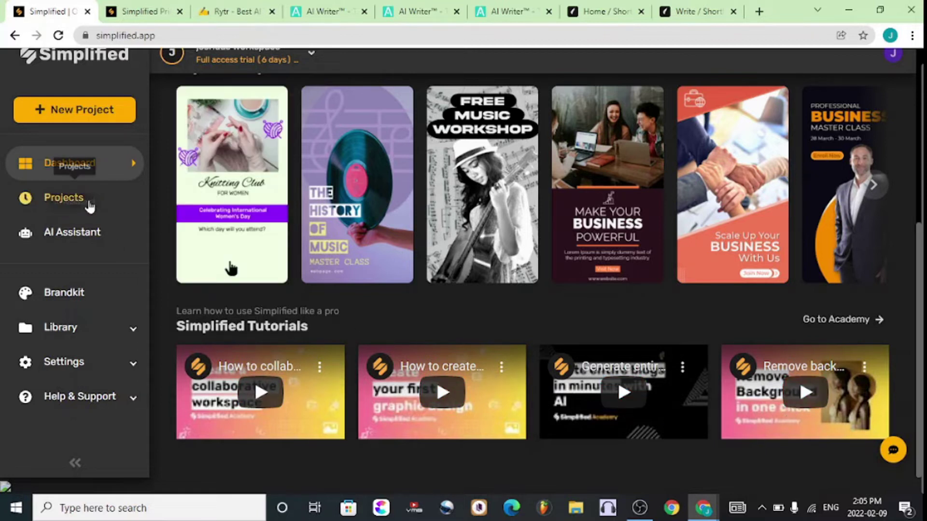
pyautogui.click(72, 232)
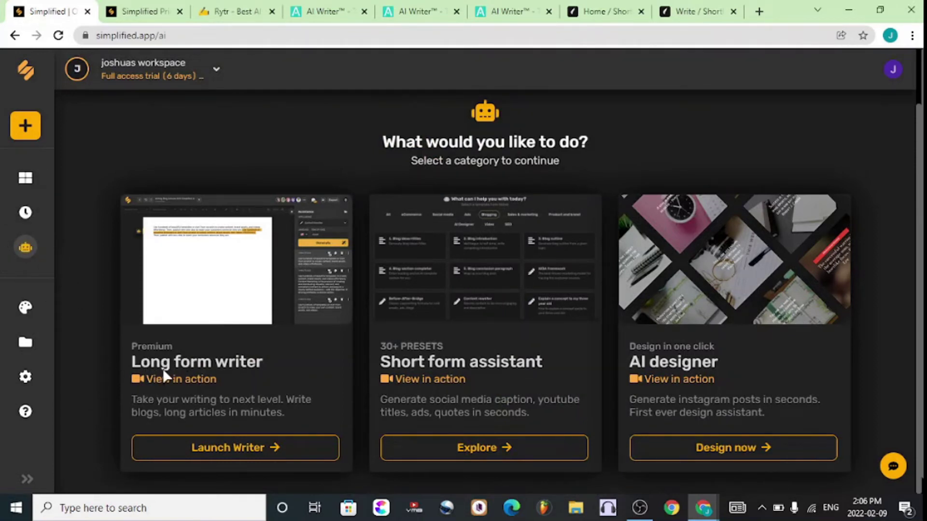
# Step: Launch a new long-form writer document, paste 'affiliate marketing' as its topic, then go to Rytr
pyautogui.click(161, 448)
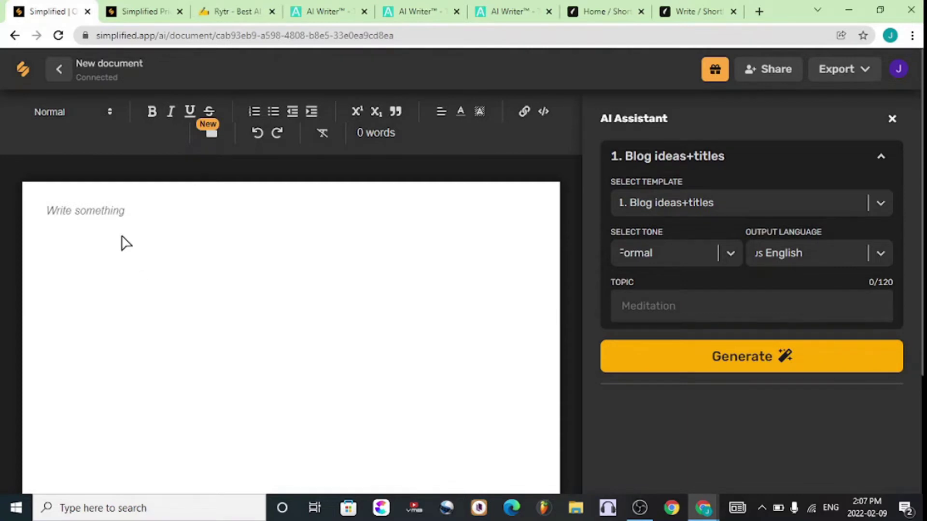
pyautogui.click(112, 216)
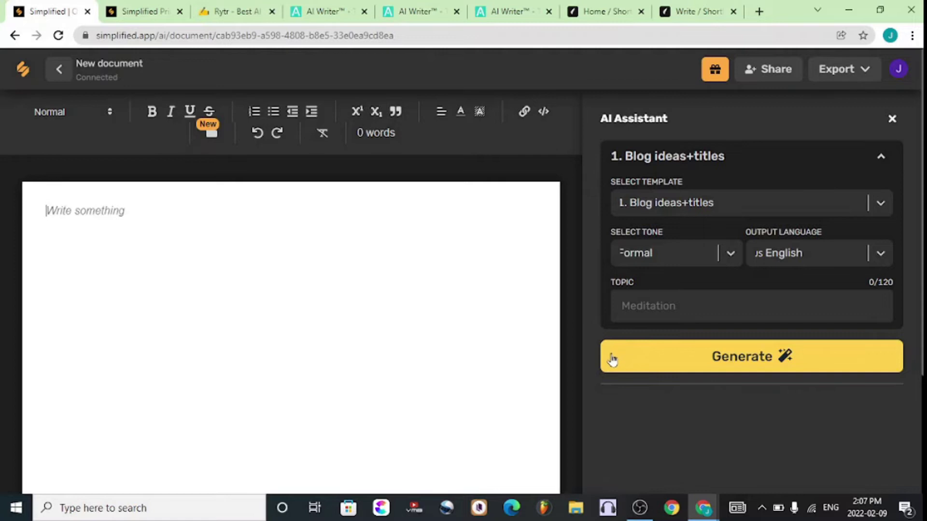
pyautogui.click(678, 308)
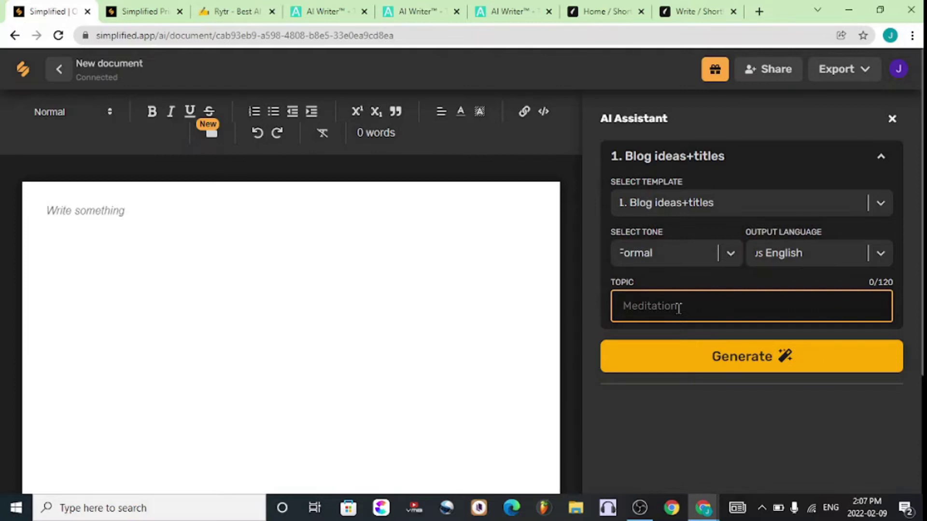
pyautogui.write('affiliate marketing')
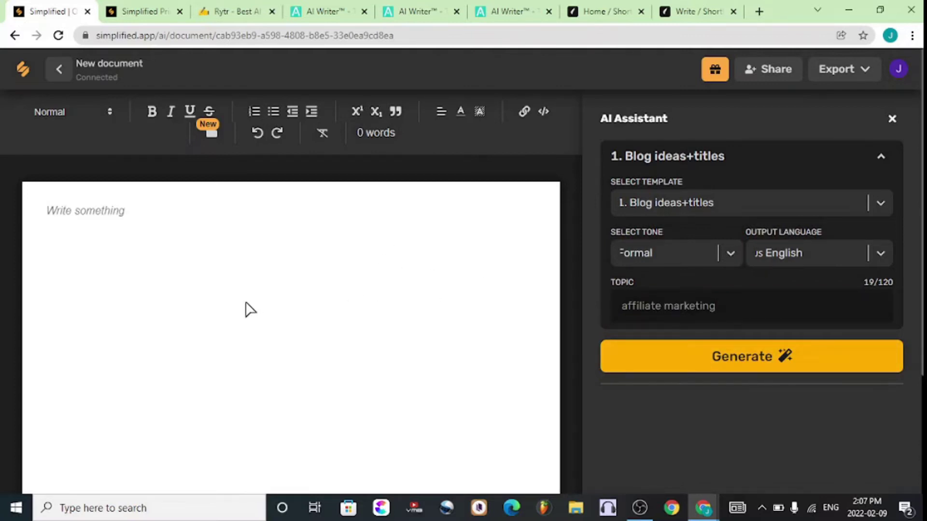
pyautogui.click(231, 11)
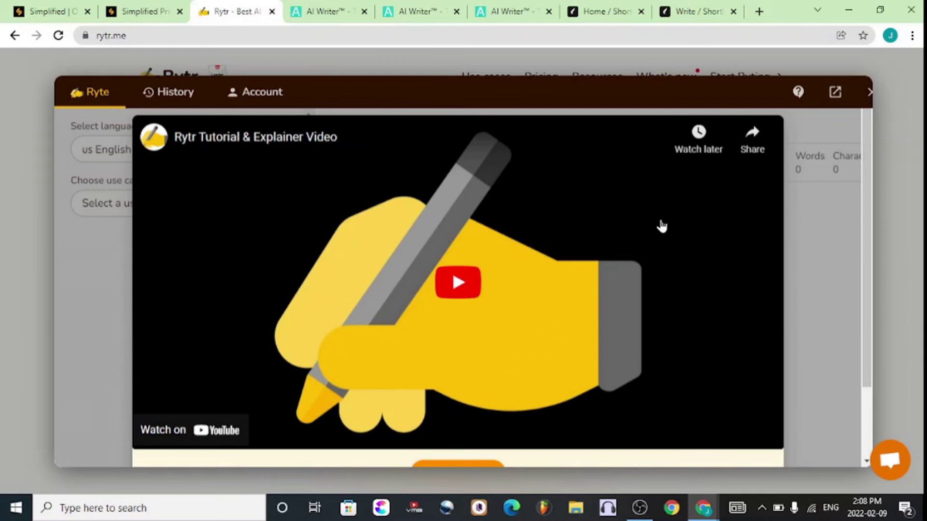
# Step: Dismiss the Rytr tutorial video and type 'how to clean kitchen sinks' in the editor
pyautogui.scroll(-2, 457, 320)
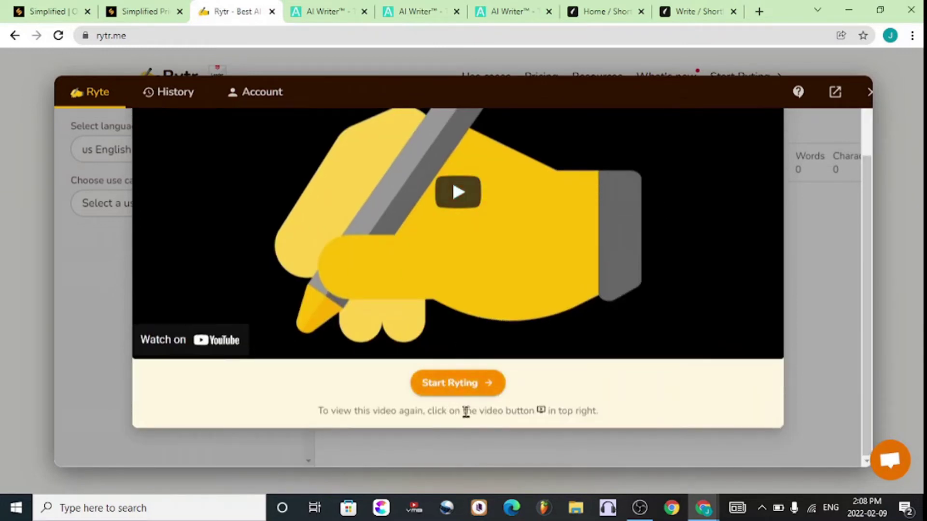
pyautogui.click(711, 435)
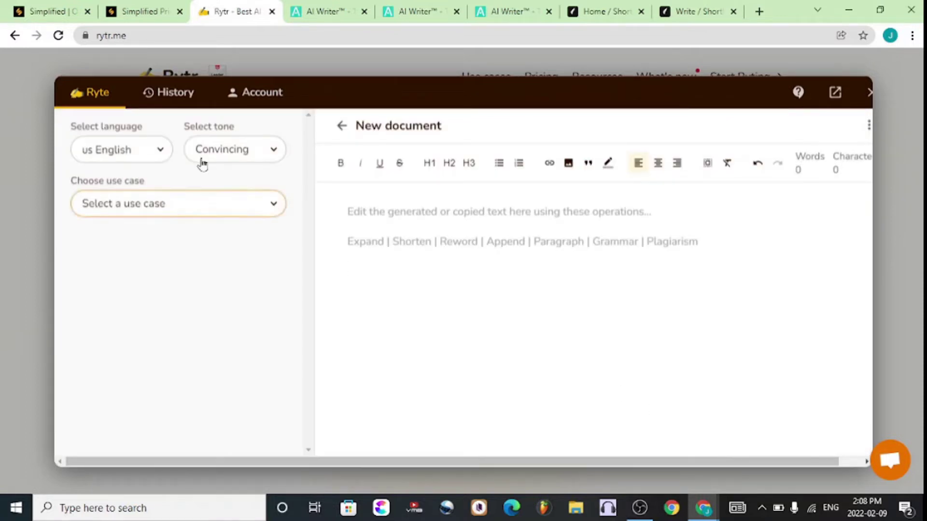
pyautogui.click(378, 213)
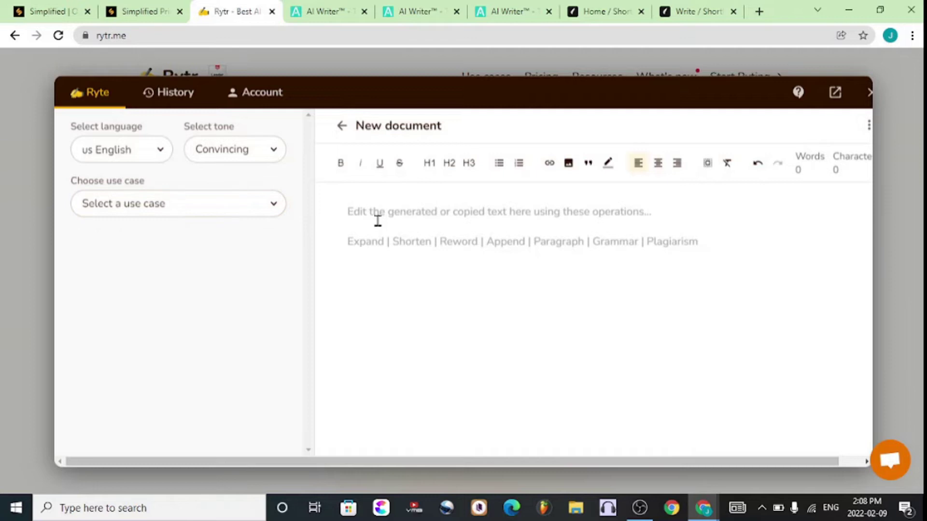
pyautogui.write('how')
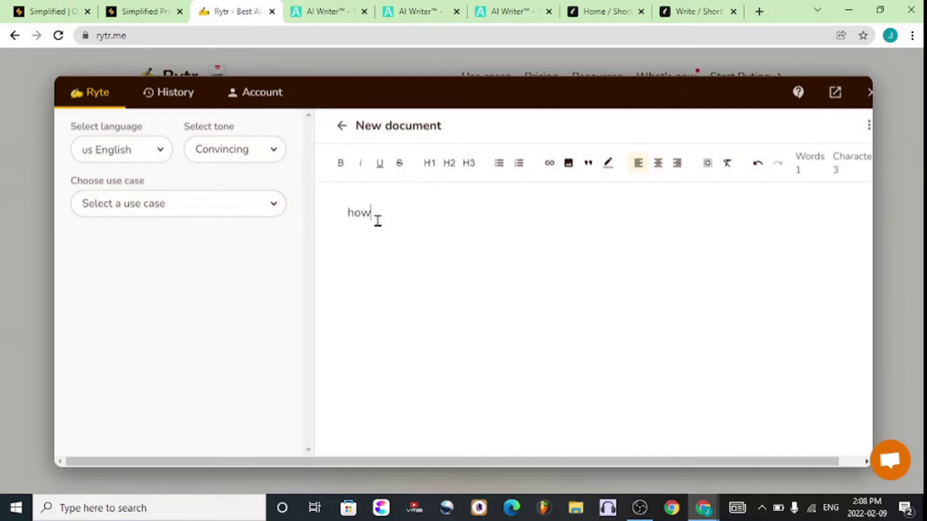
pyautogui.write(' to clean kitchen sinks')
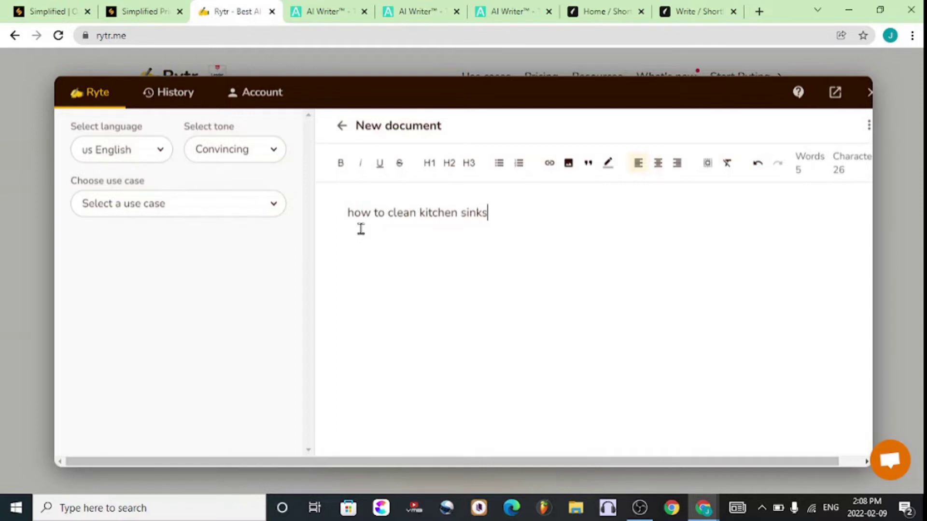
# Step: Format the line as a level 1 heading and start a new H1 line below it
pyautogui.tripleClick(345, 215)
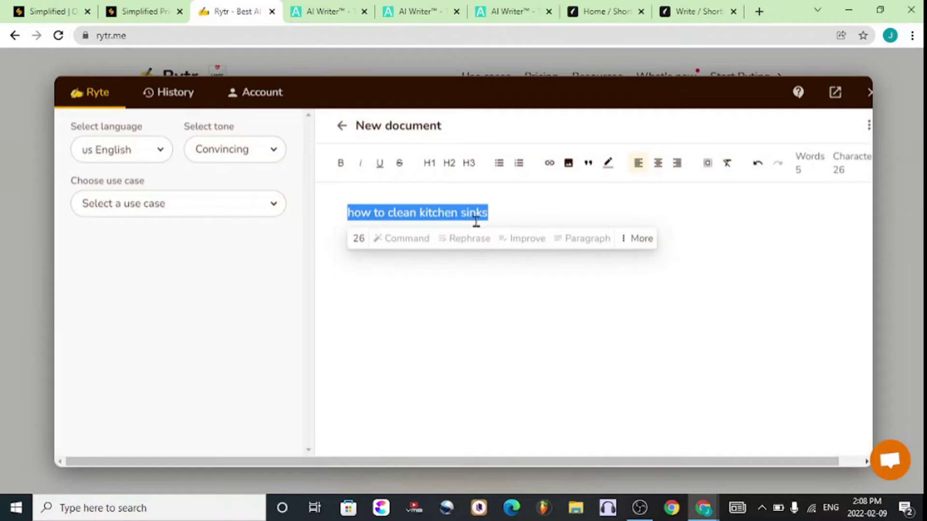
pyautogui.click(431, 171)
pyautogui.click(431, 165)
pyautogui.click(432, 269)
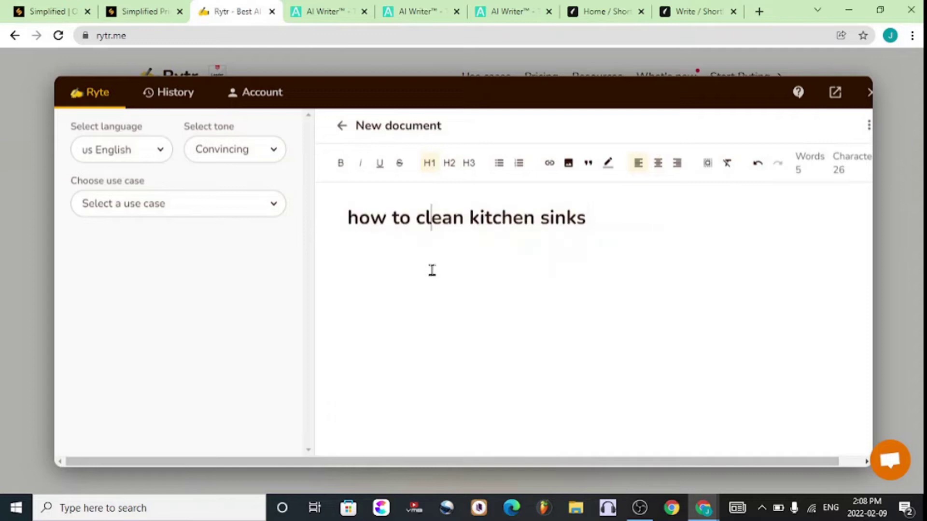
pyautogui.click(612, 231)
pyautogui.press('Return')
pyautogui.click(429, 163)
# Step: Browse the writing tone list twice, leaving the tone on Convincing
pyautogui.click(237, 154)
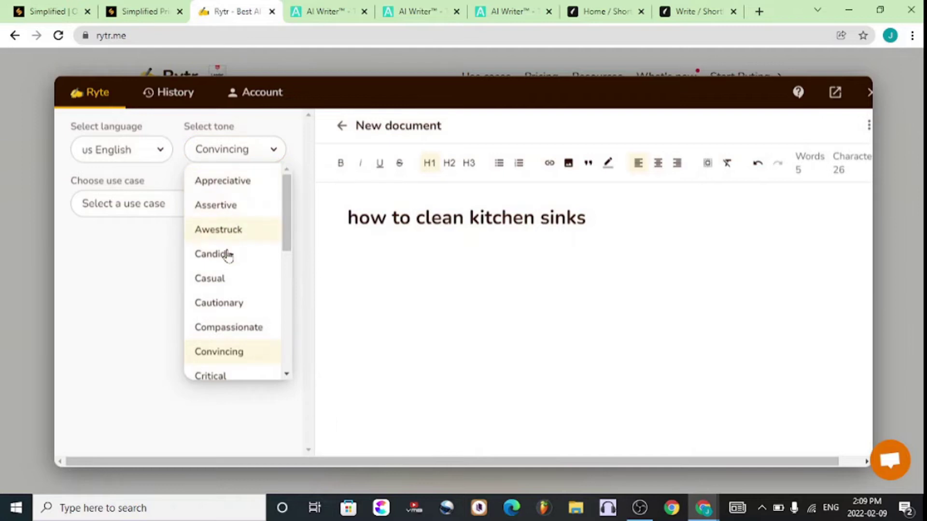
pyautogui.scroll(-3, 229, 280)
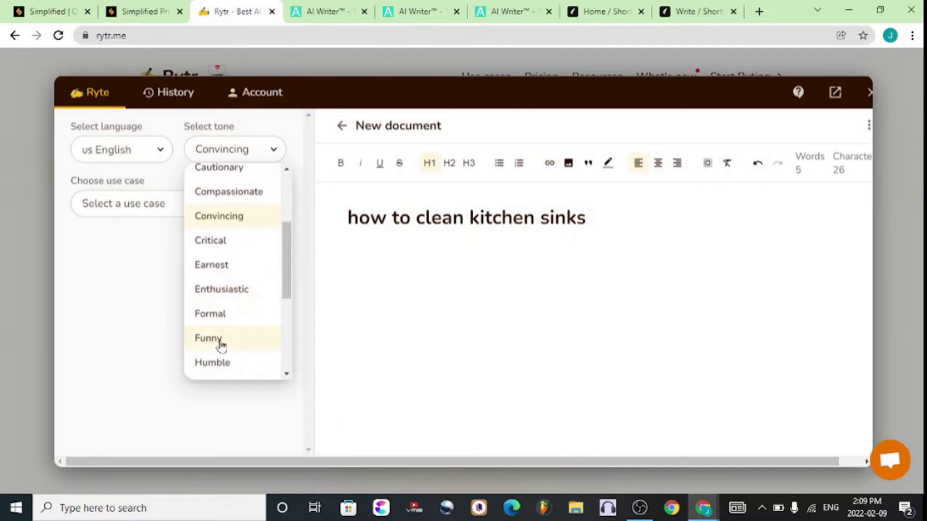
pyautogui.scroll(-3, 225, 340)
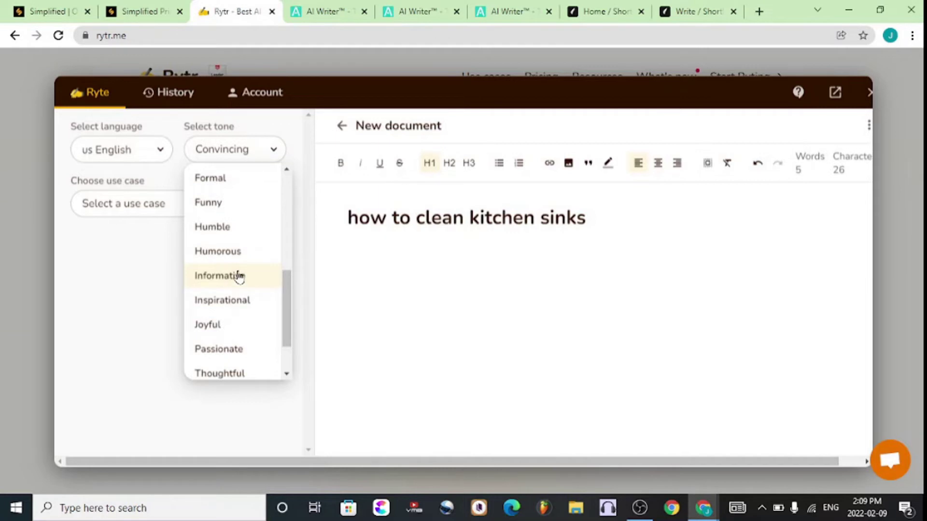
pyautogui.scroll(-1, 239, 276)
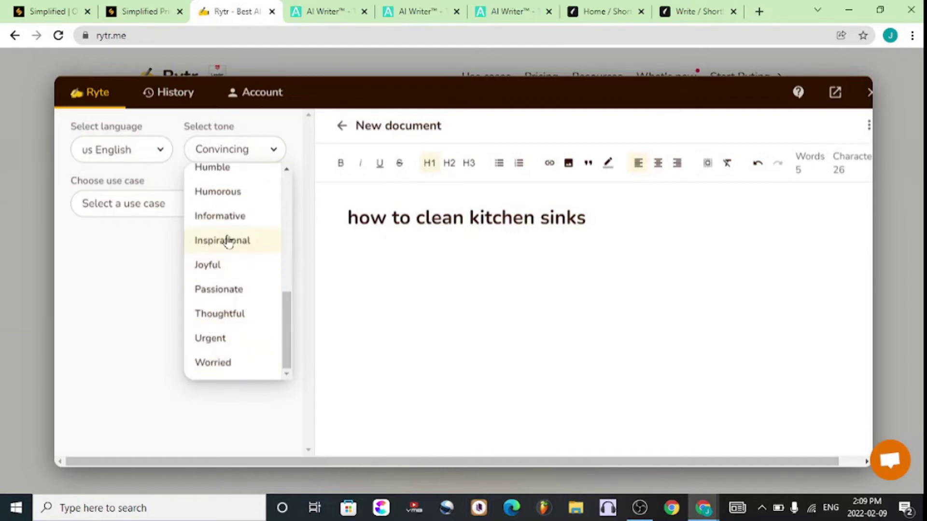
pyautogui.scroll(5, 208, 302)
pyautogui.click(148, 292)
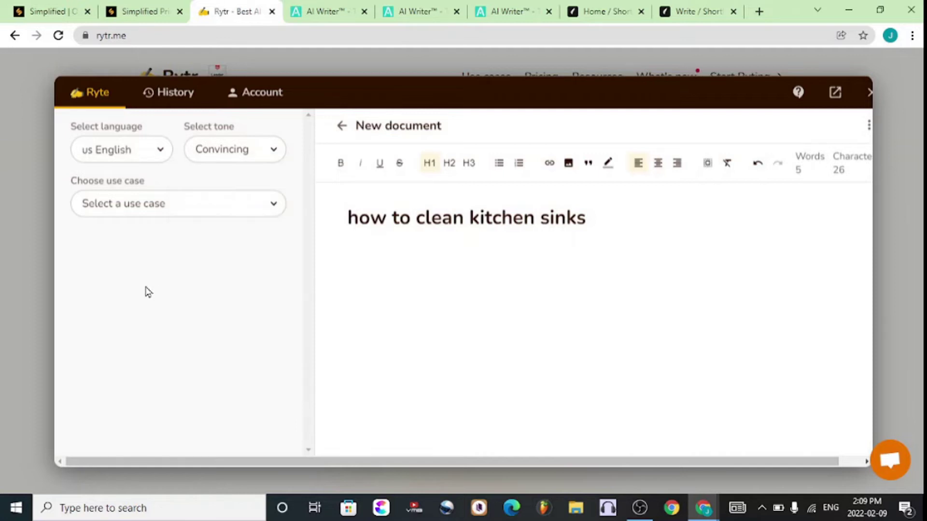
pyautogui.click(231, 153)
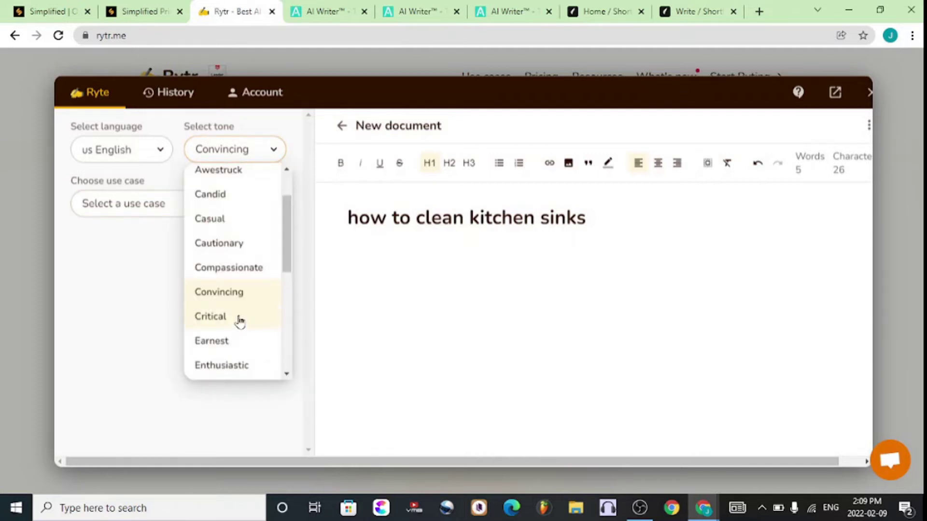
pyautogui.scroll(-5, 227, 311)
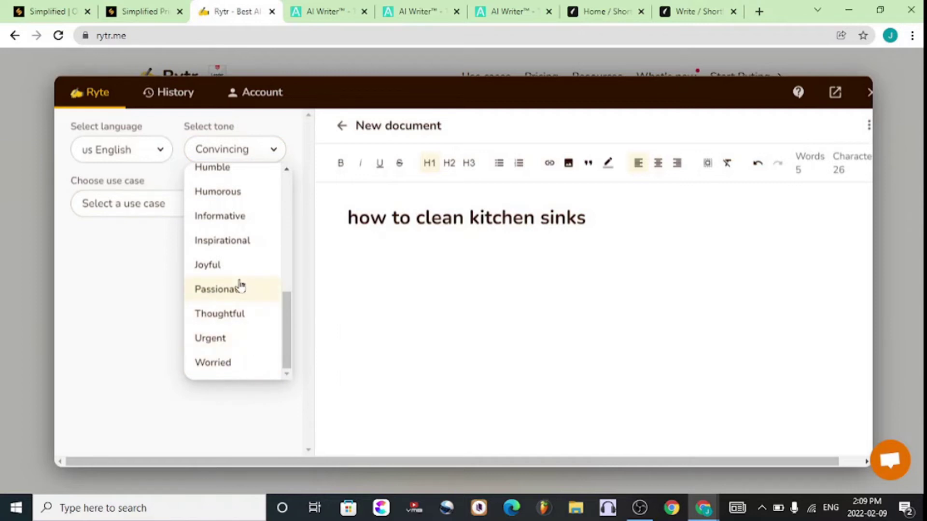
pyautogui.scroll(1, 234, 268)
pyautogui.scroll(2, 229, 287)
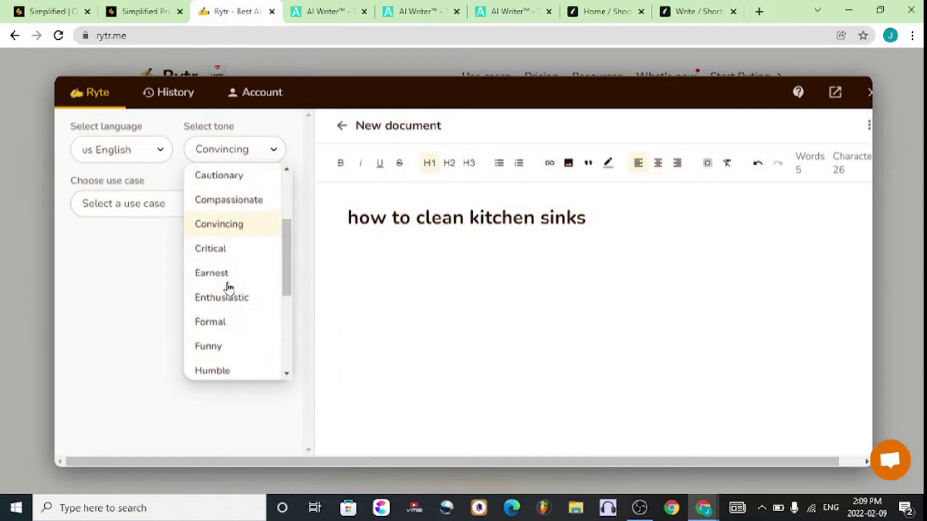
pyautogui.scroll(-2, 237, 319)
pyautogui.scroll(5, 243, 312)
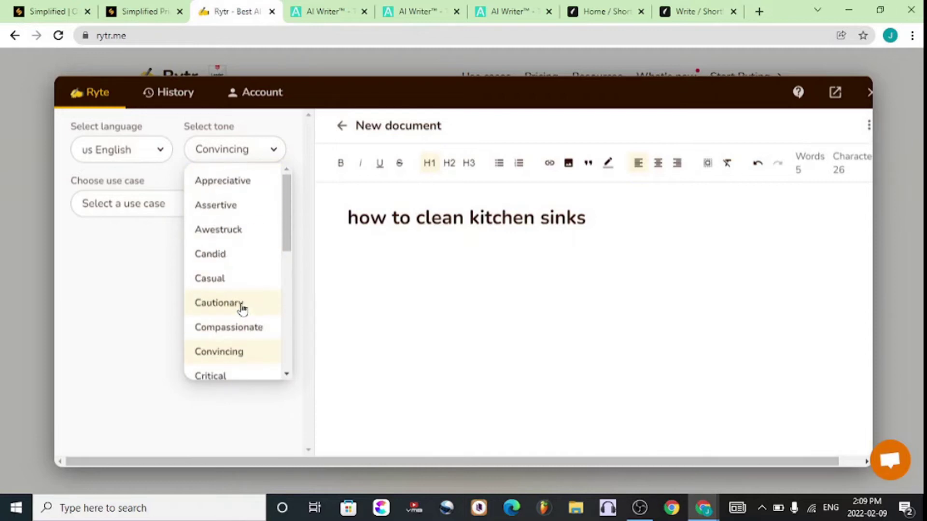
pyautogui.click(131, 259)
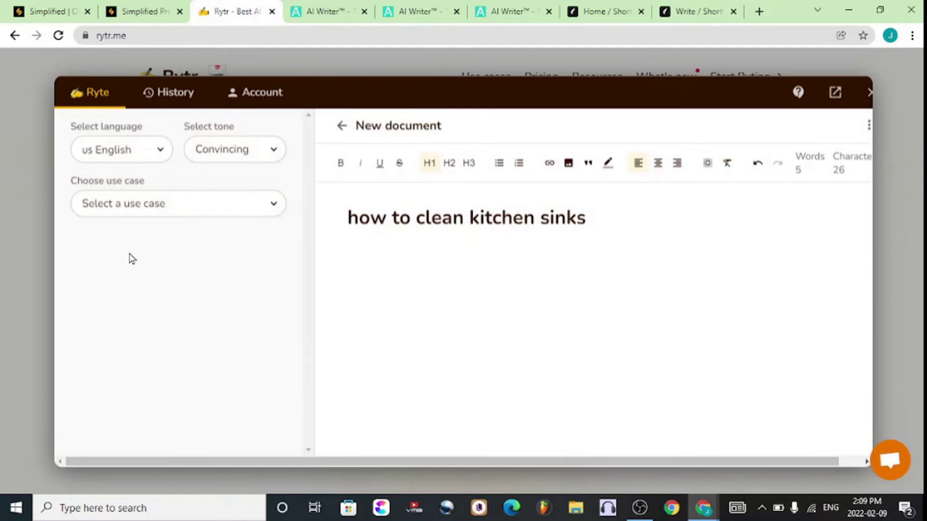
# Step: Review the language list keeping US English, then select the whole heading line
pyautogui.click(114, 153)
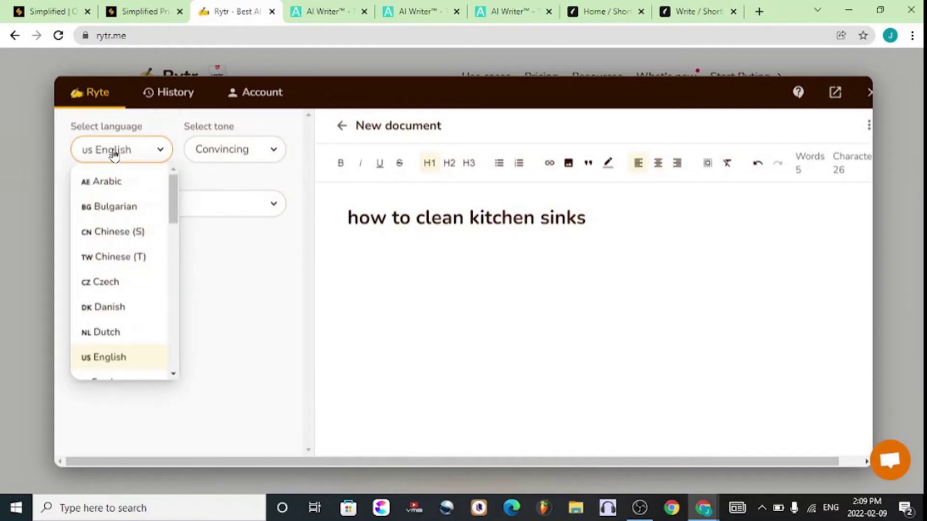
pyautogui.scroll(-2, 120, 287)
pyautogui.scroll(-11, 120, 287)
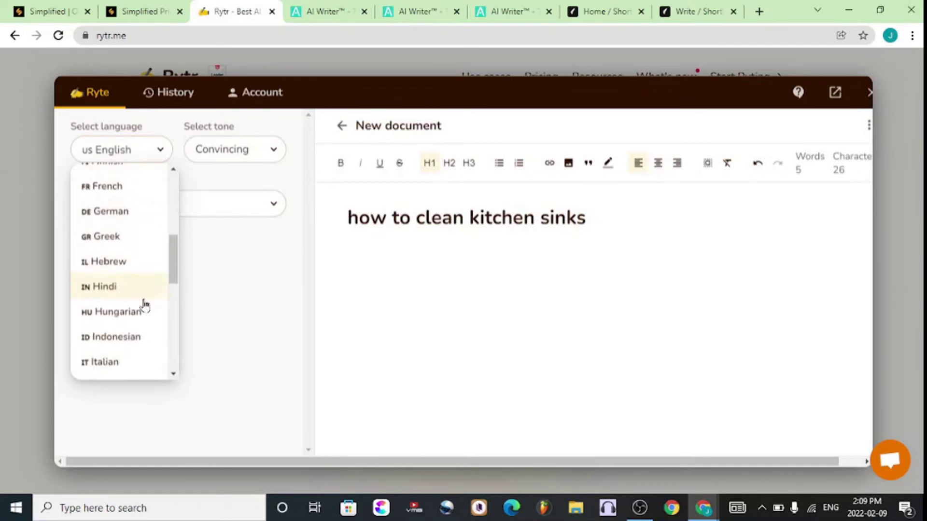
pyautogui.click(285, 317)
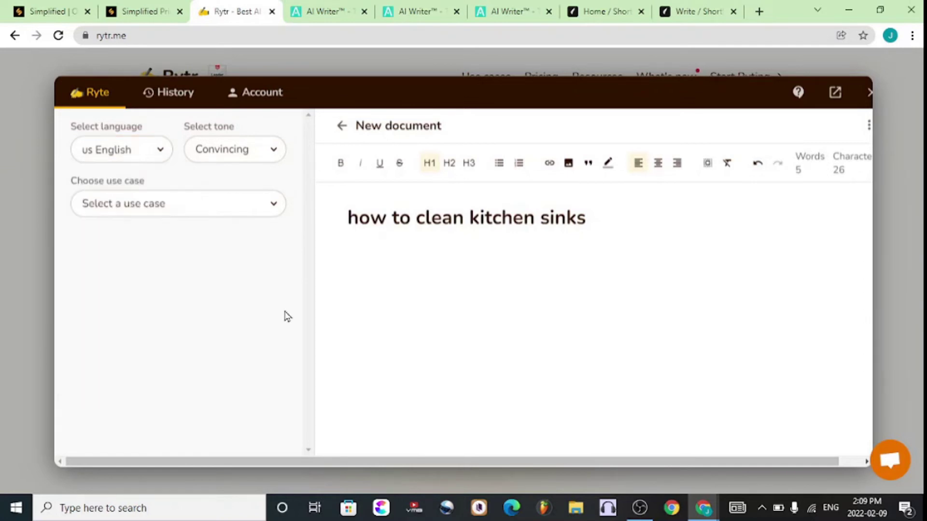
pyautogui.click(397, 218)
pyautogui.tripleClick(397, 218)
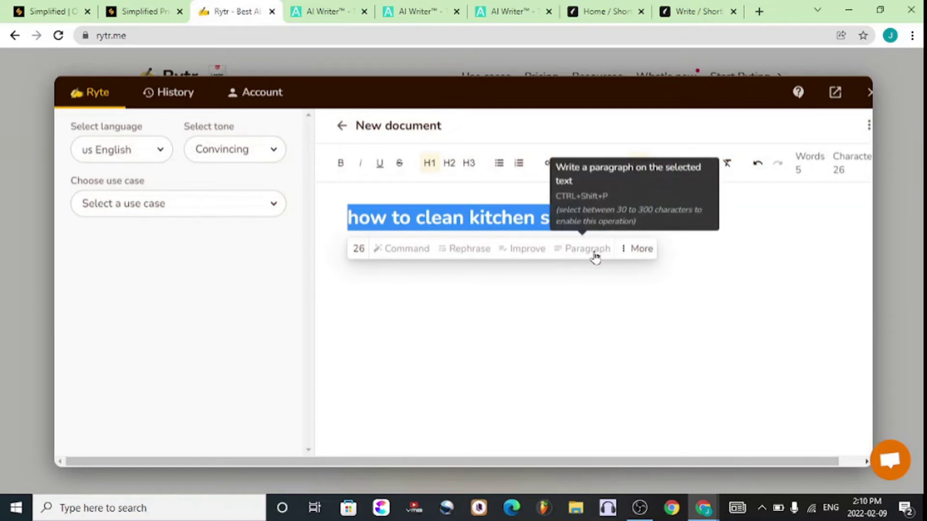
# Step: Paste a second copy of 'how to clean kitchen sinks' below the heading, then go to ShortlyAI
pyautogui.click(563, 269)
pyautogui.moveTo(596, 217); pyautogui.dragTo(341, 219)
pyautogui.hotkey('ctrl', 'c')
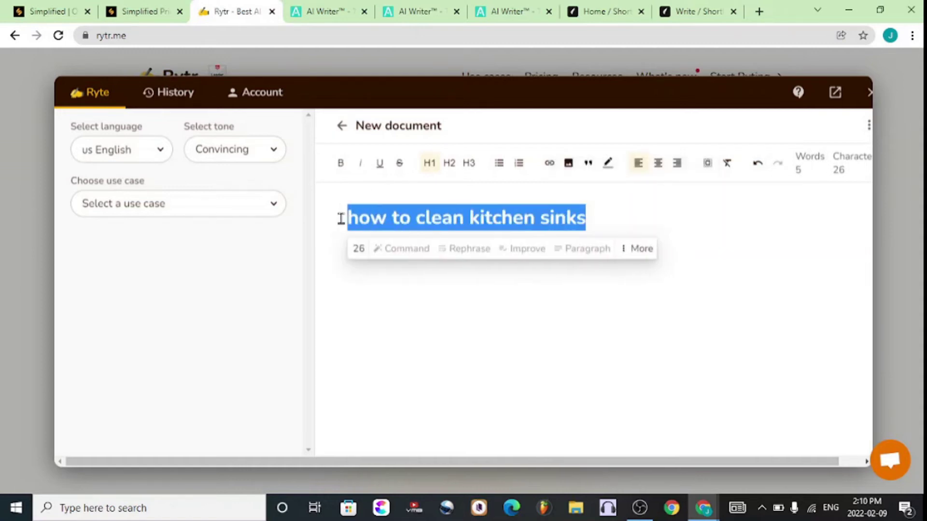
pyautogui.click(382, 282)
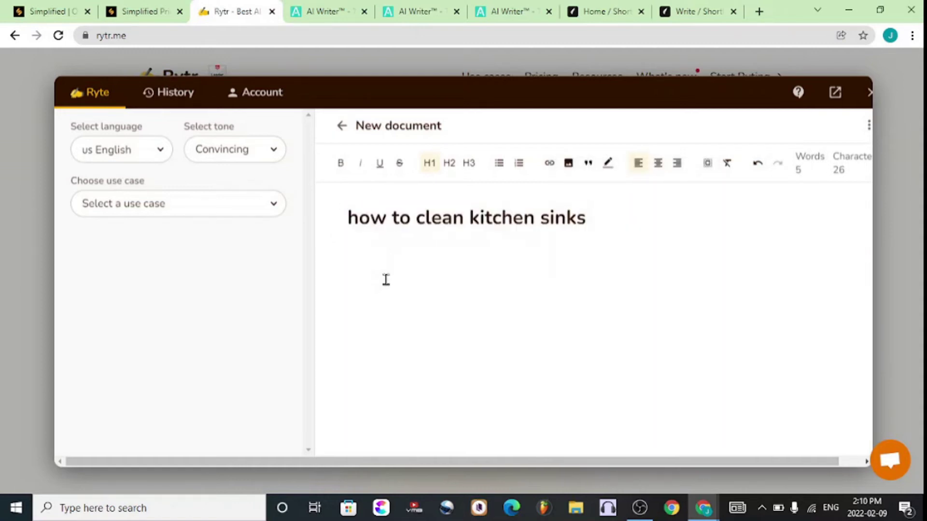
pyautogui.hotkey('ctrl', 'v')
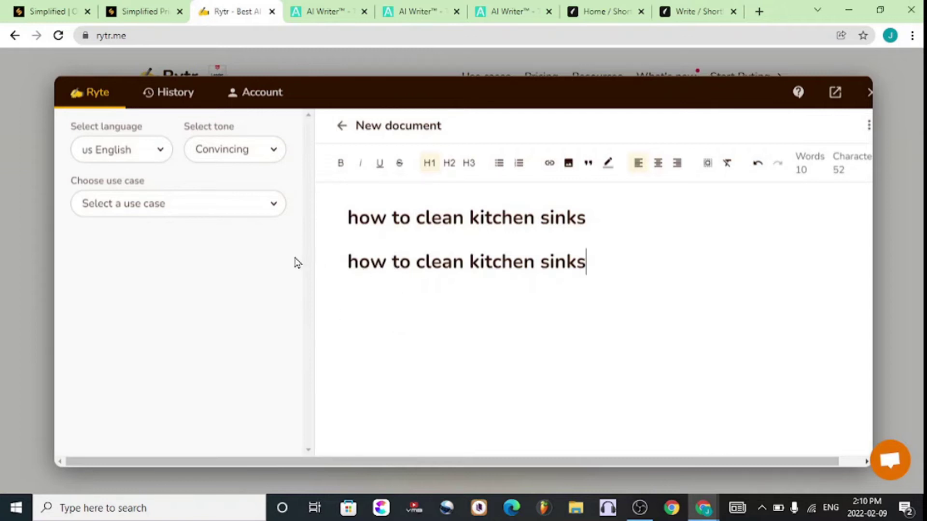
pyautogui.hotkey('ctrl', '7')
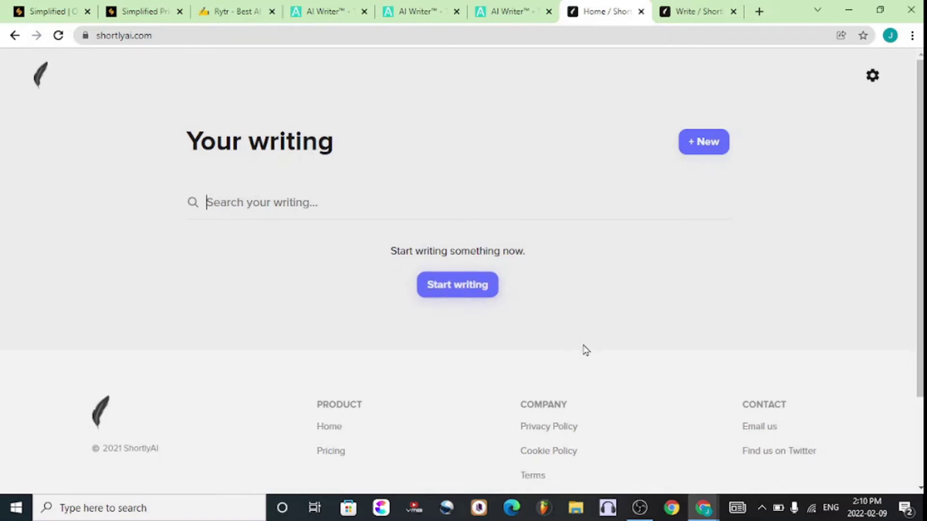
# Step: Step through ShortlyAI's welcome tutorial and start a new article/blog document
pyautogui.click(697, 6)
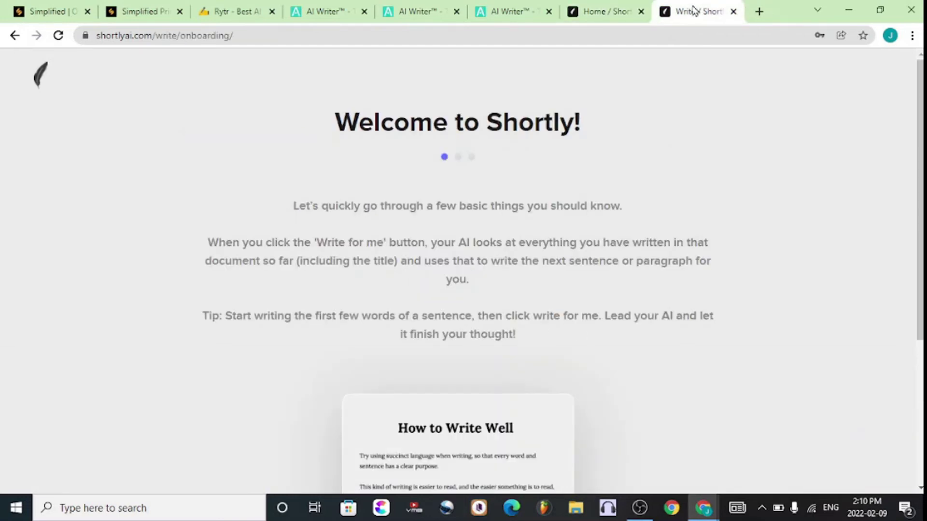
pyautogui.scroll(-4, 466, 167)
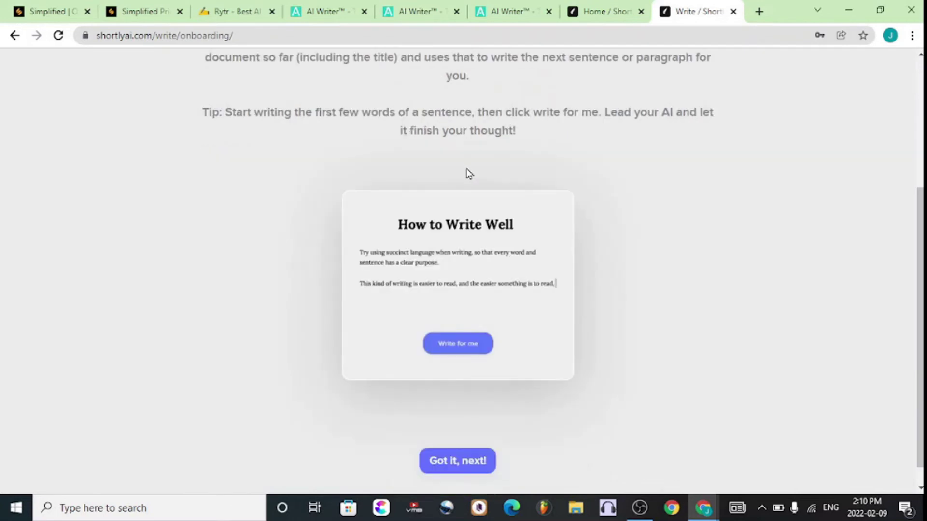
pyautogui.scroll(-1, 476, 194)
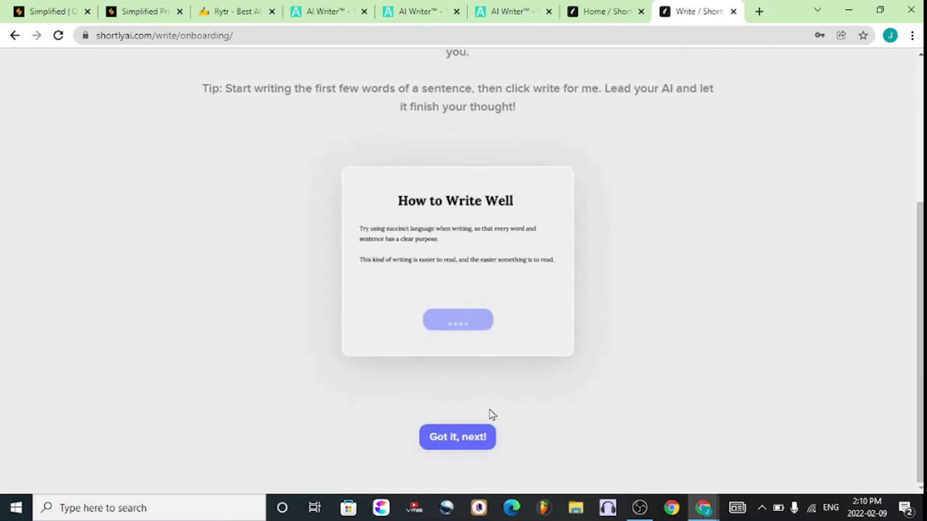
pyautogui.click(476, 443)
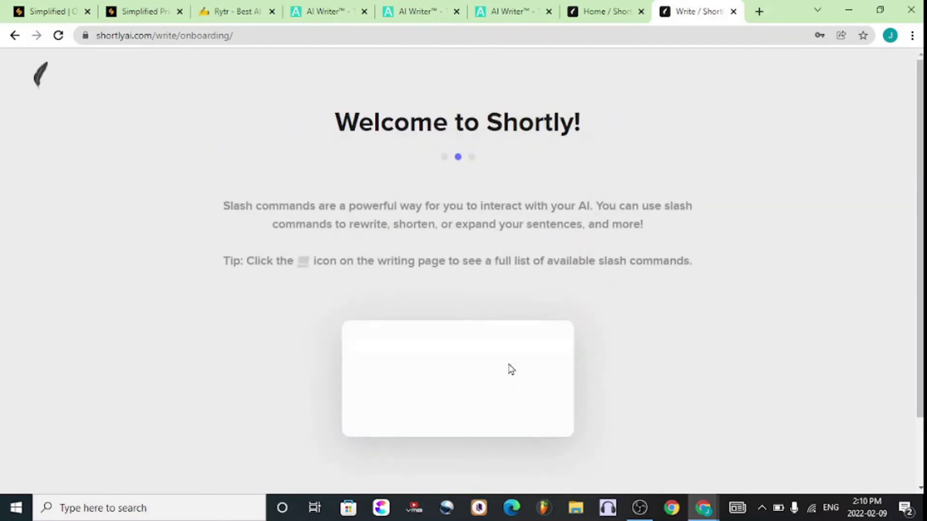
pyautogui.scroll(-2, 516, 381)
pyautogui.scroll(-2, 587, 353)
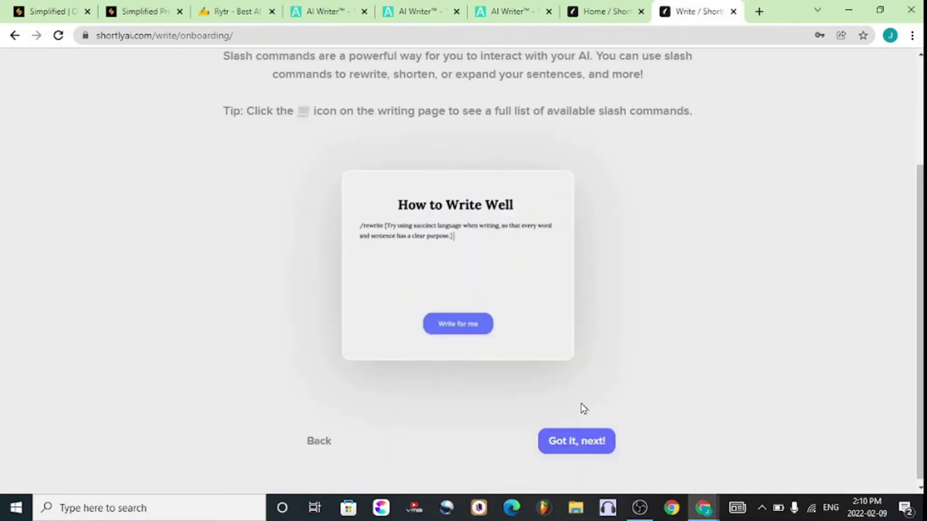
pyautogui.click(584, 441)
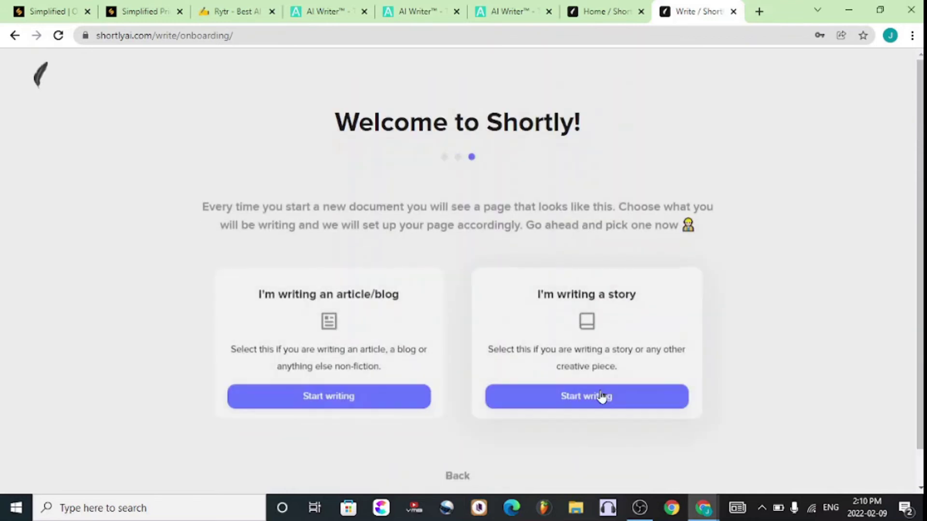
pyautogui.scroll(-1, 459, 355)
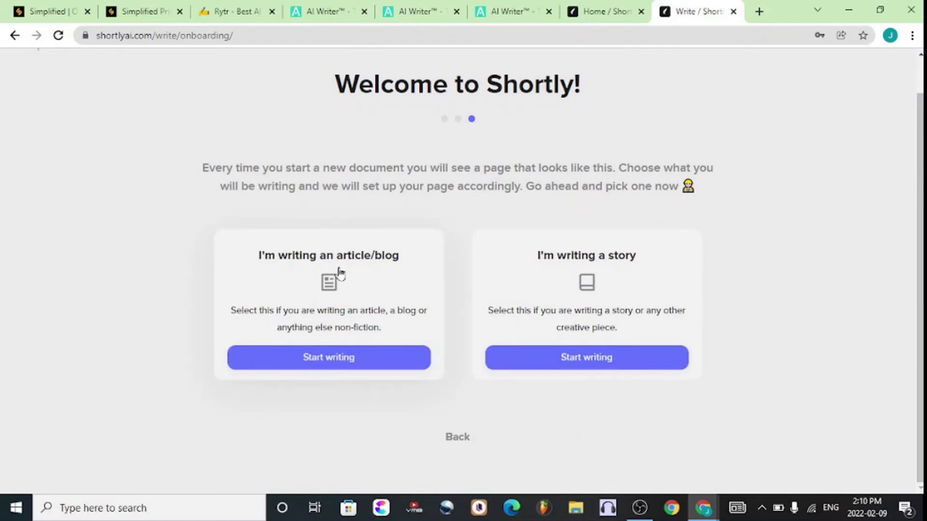
pyautogui.click(363, 311)
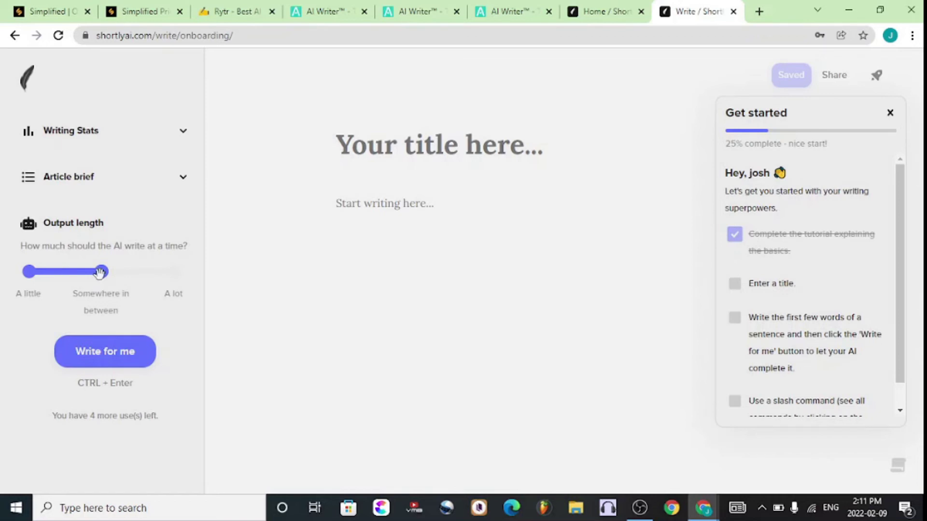
# Step: Set output length to A lot and expand the Writing Stats and Article brief sidebar sections
pyautogui.click(140, 273)
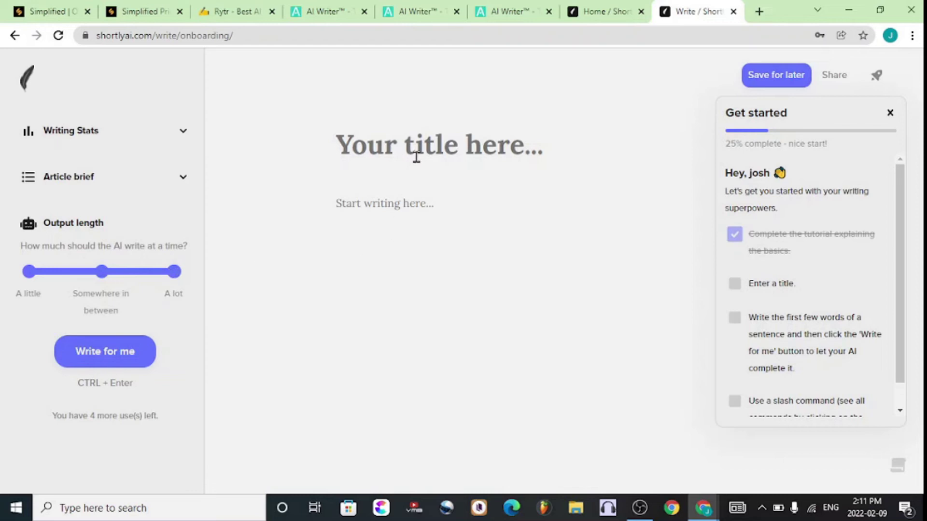
pyautogui.click(377, 208)
pyautogui.click(113, 180)
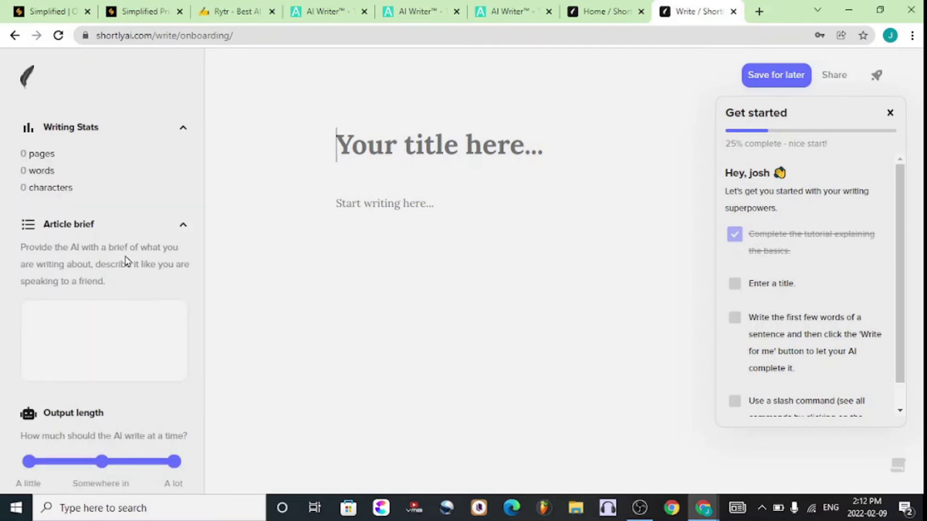
pyautogui.scroll(-3, 126, 261)
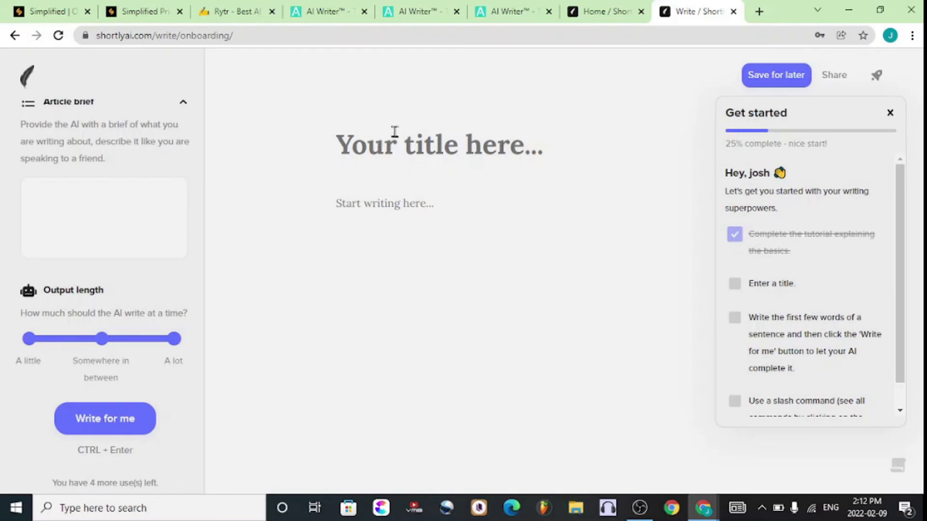
# Step: Find AI-Writer's $29, $59 and $375 monthly pricing tiers, then move on to Rytr's pricing page
pyautogui.click(223, 10)
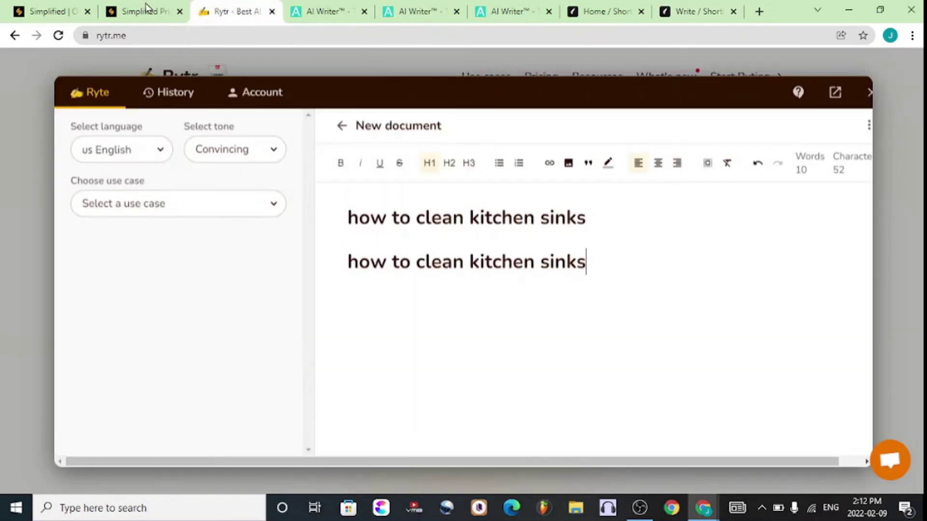
pyautogui.click(140, 9)
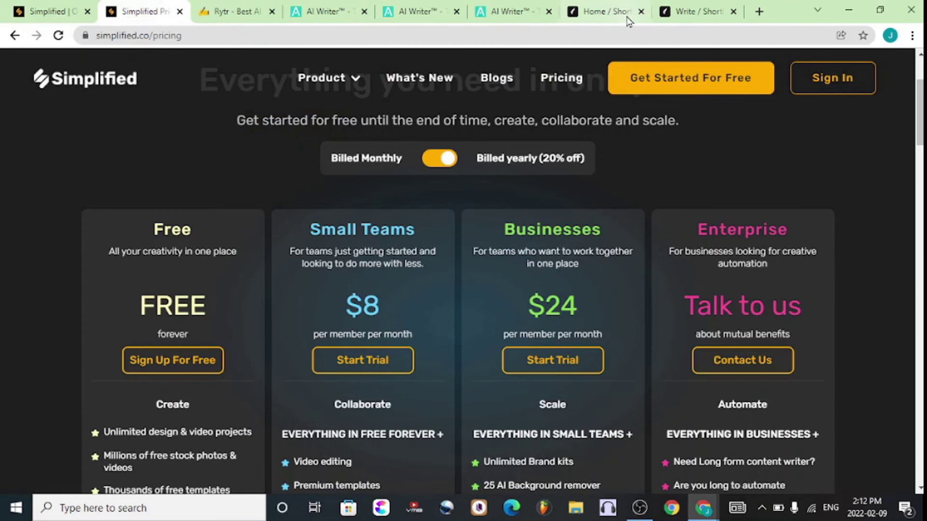
pyautogui.click(403, 12)
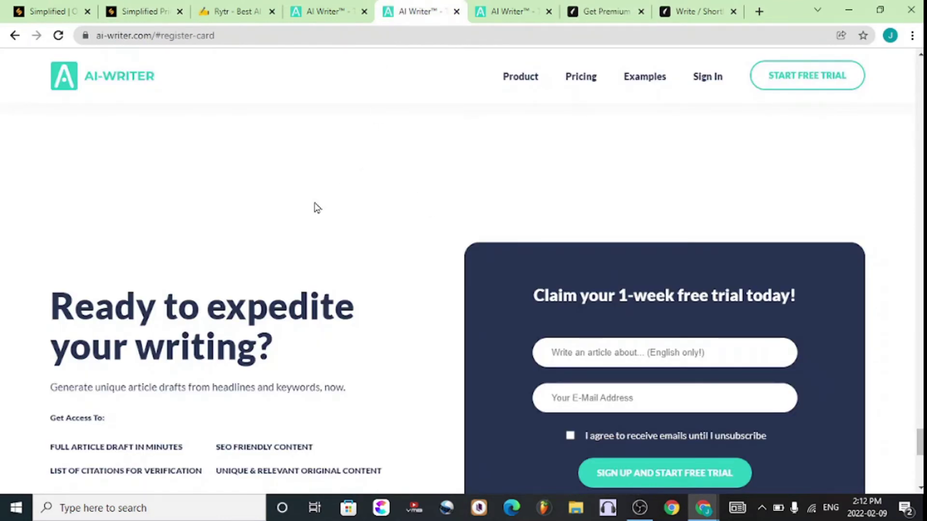
pyautogui.scroll(-5, 338, 229)
pyautogui.scroll(7, 358, 252)
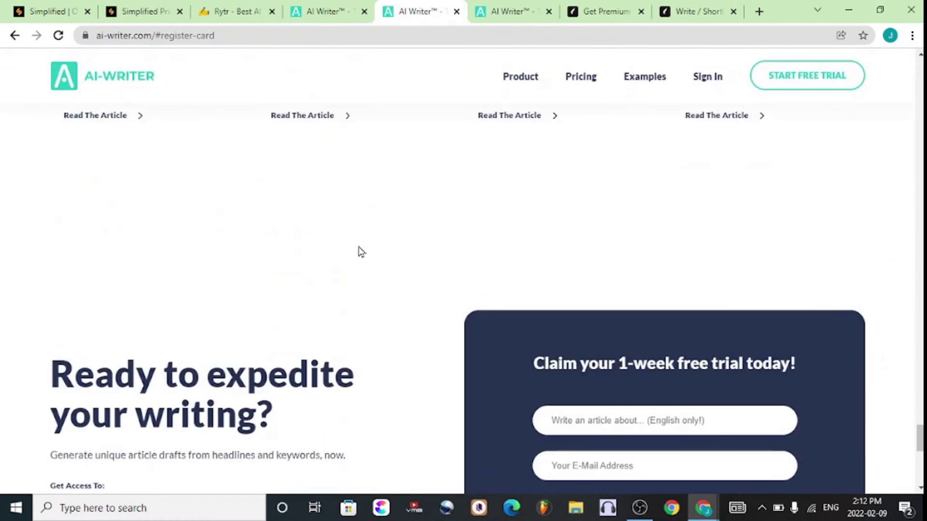
pyautogui.scroll(10, 367, 248)
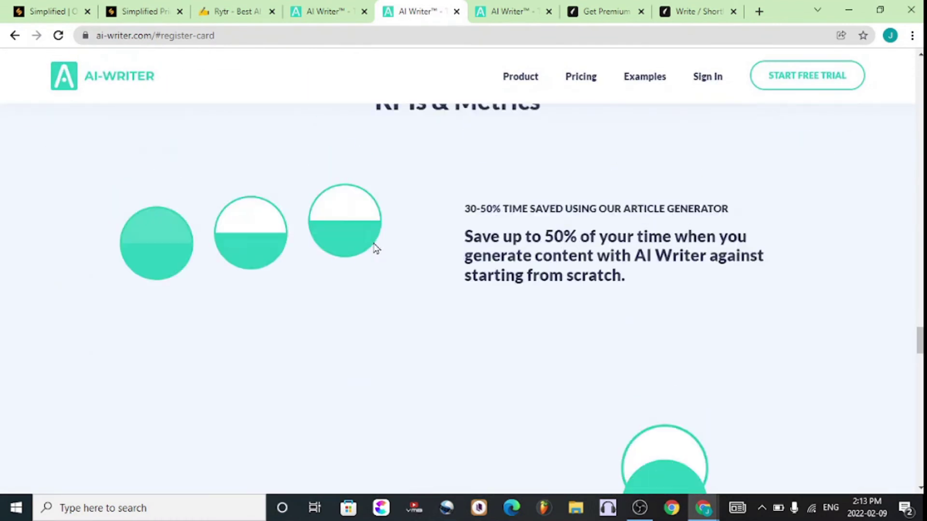
pyautogui.scroll(8, 376, 248)
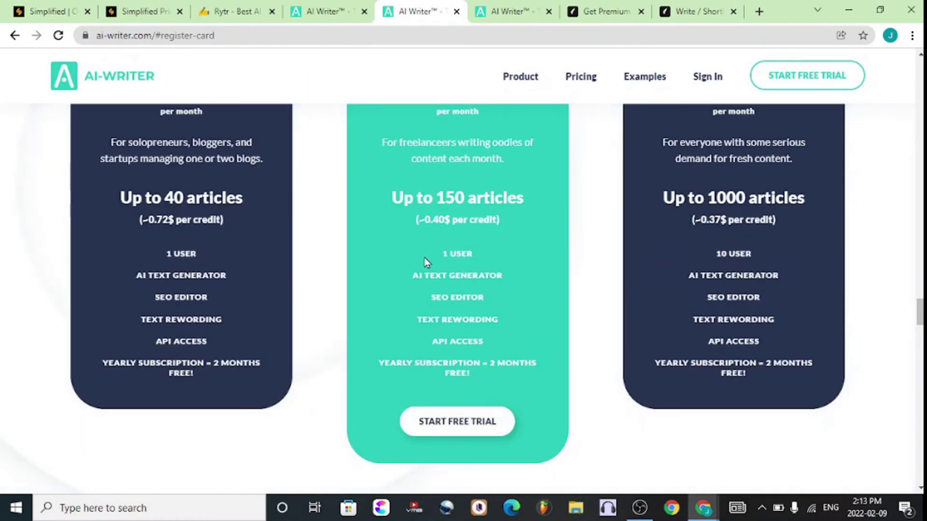
pyautogui.scroll(3, 424, 265)
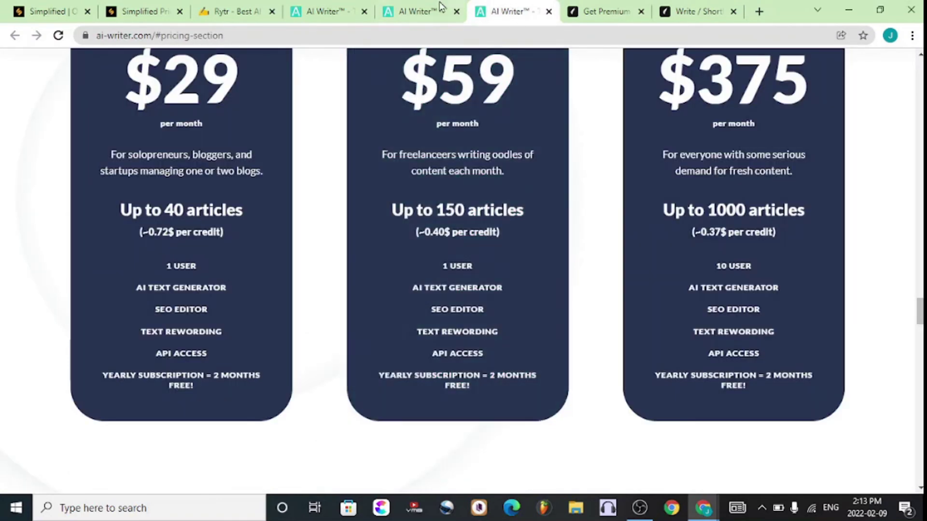
pyautogui.hotkey('ctrl', 'shift', 'Tab')
pyautogui.hotkey('ctrl', 'shift', 'Tab')
pyautogui.hotkey('ctrl', 'shift', 'Tab')
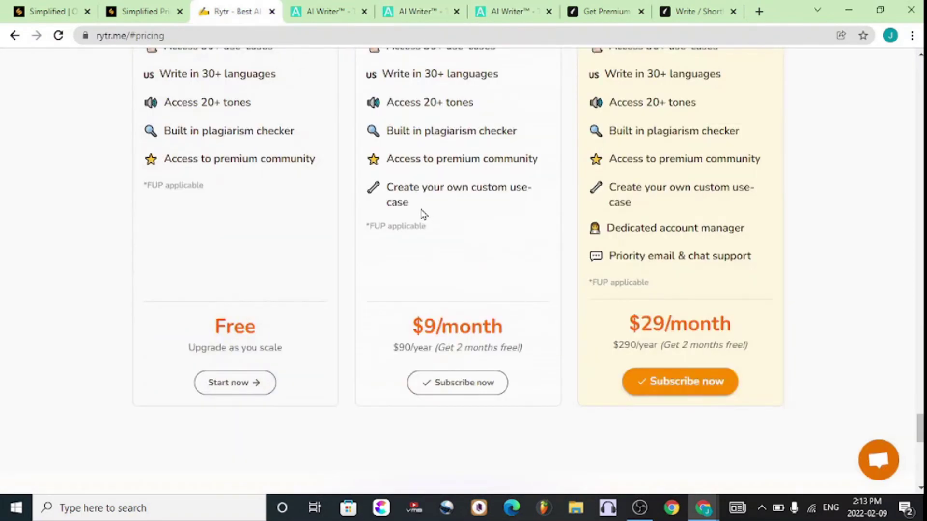
# Step: On Rytr's pricing page, highlight the Saver plan's $9/month price, then its $90/year price
pyautogui.scroll(3, 424, 214)
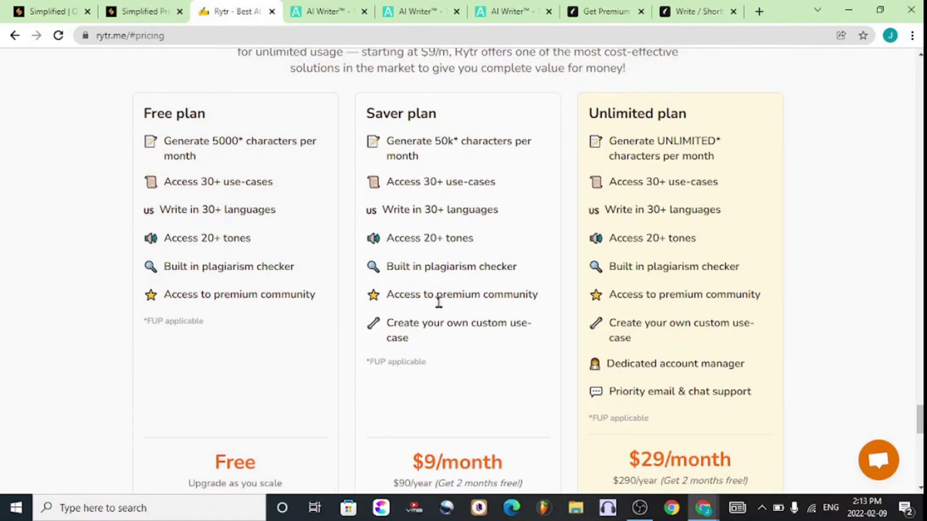
pyautogui.scroll(-1, 439, 302)
pyautogui.moveTo(414, 395); pyautogui.dragTo(507, 398)
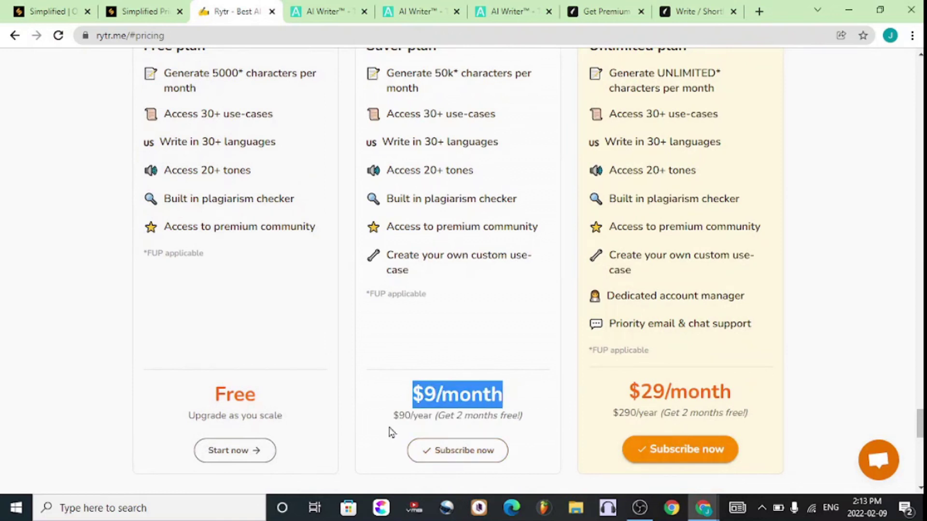
pyautogui.scroll(2, 437, 385)
pyautogui.scroll(-5, 437, 385)
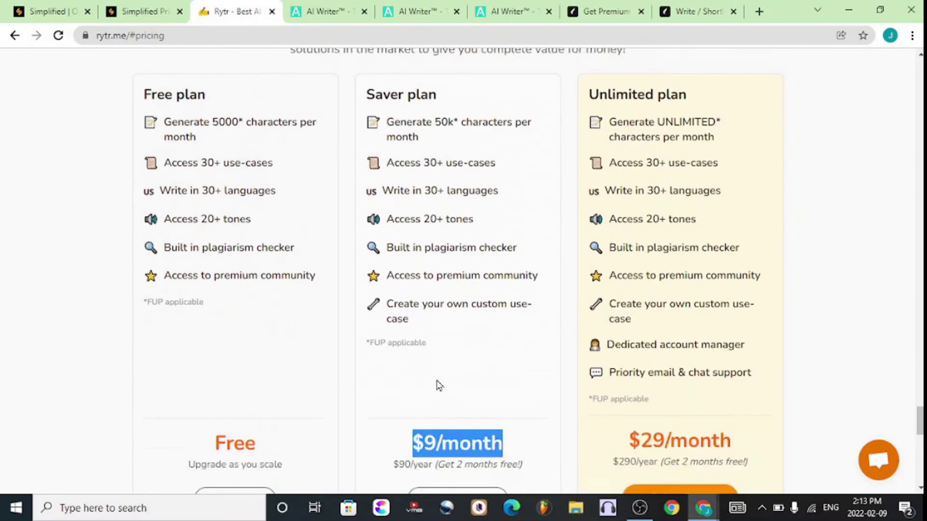
pyautogui.moveTo(394, 212); pyautogui.dragTo(531, 221)
pyautogui.scroll(4, 498, 207)
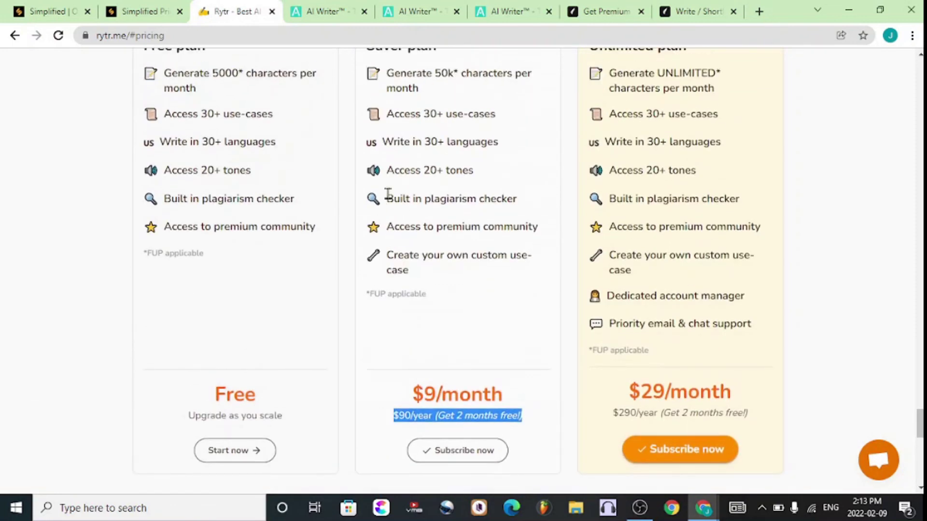
# Step: On Simplified's pricing page, highlight the Small Teams $8 plan, then the Write 10,000 words feature
pyautogui.click(153, 6)
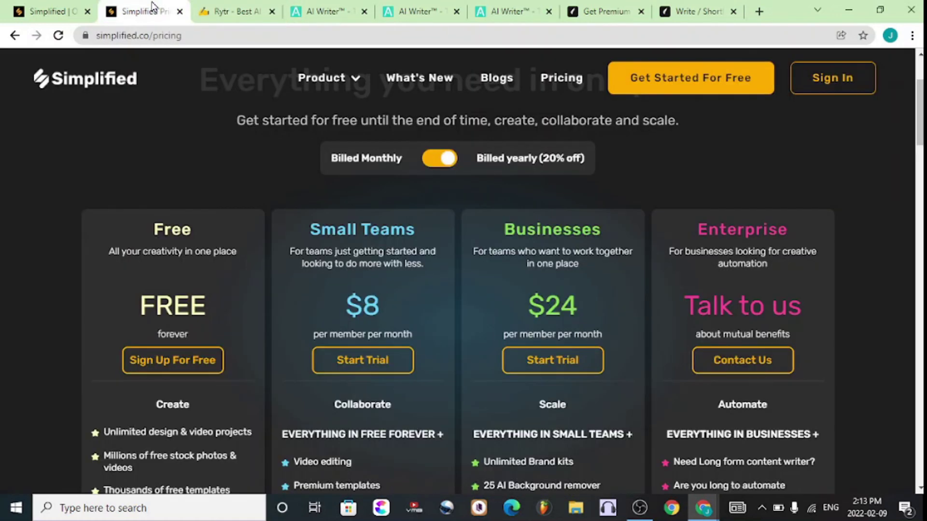
pyautogui.scroll(-2, 465, 360)
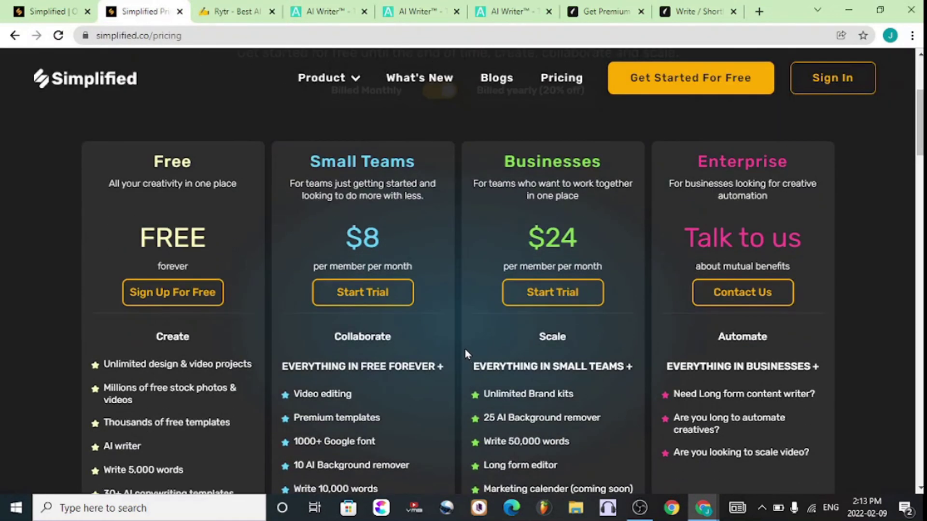
pyautogui.moveTo(310, 160); pyautogui.dragTo(355, 296)
pyautogui.scroll(-5, 354, 297)
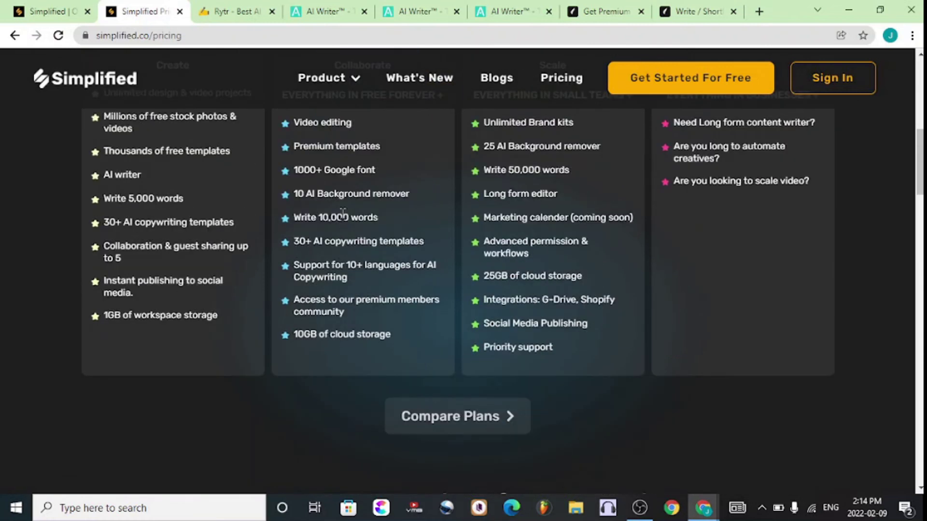
pyautogui.scroll(2, 309, 260)
pyautogui.moveTo(293, 285); pyautogui.dragTo(389, 293)
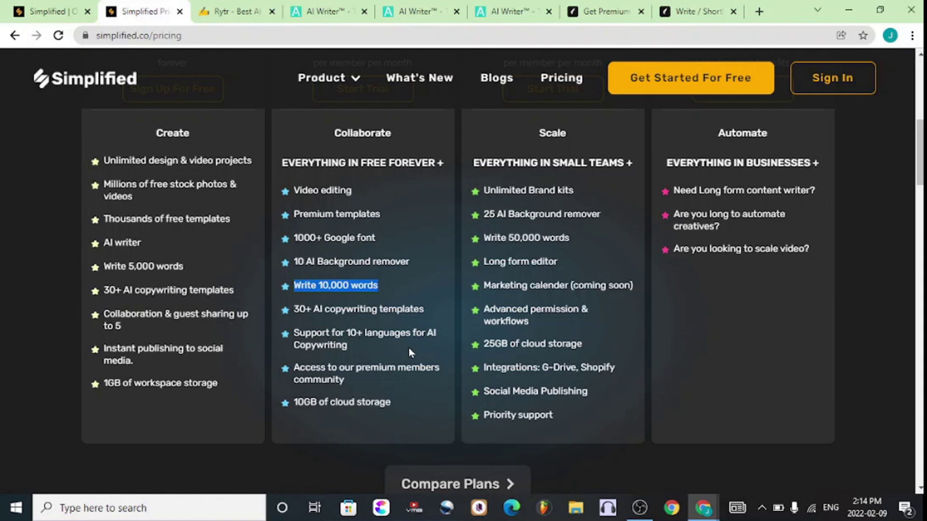
# Step: Replace the Write 50,000 words highlight with the Businesses plan's $24 price
pyautogui.scroll(3, 408, 347)
pyautogui.scroll(-1, 408, 350)
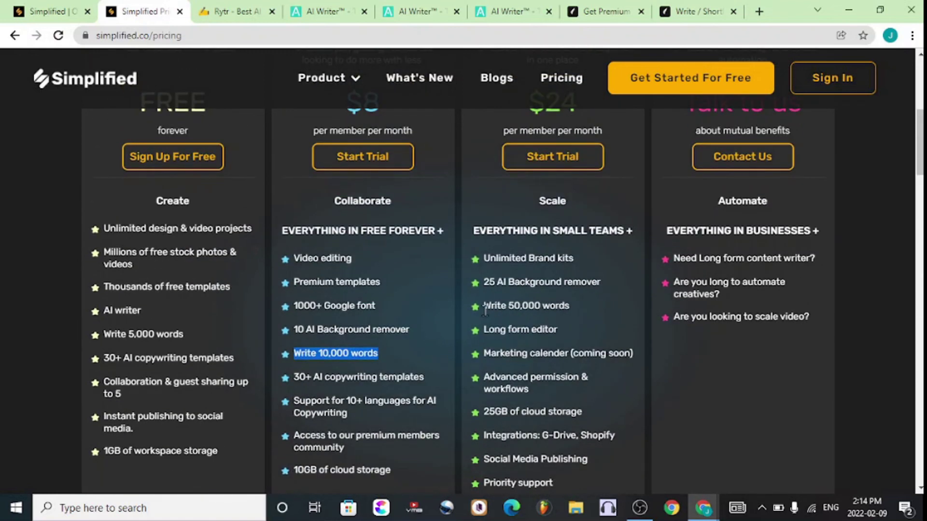
pyautogui.moveTo(484, 307); pyautogui.dragTo(569, 308)
pyautogui.scroll(3, 575, 313)
pyautogui.click(551, 235)
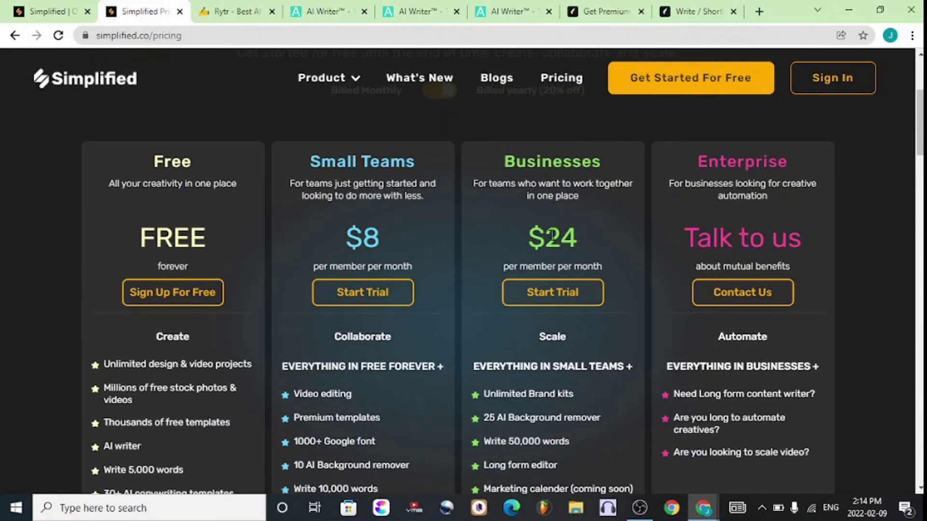
pyautogui.doubleClick(552, 235)
pyautogui.scroll(-1, 492, 265)
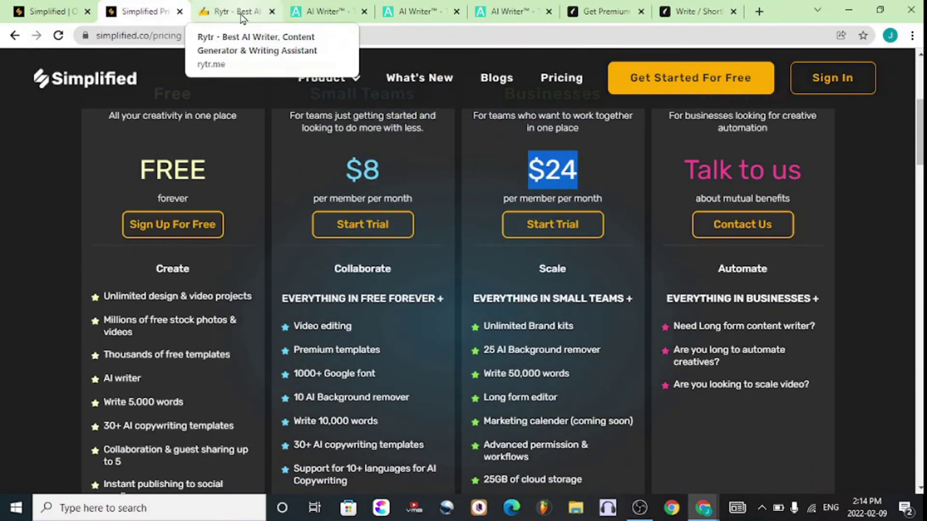
pyautogui.scroll(-3, 364, 224)
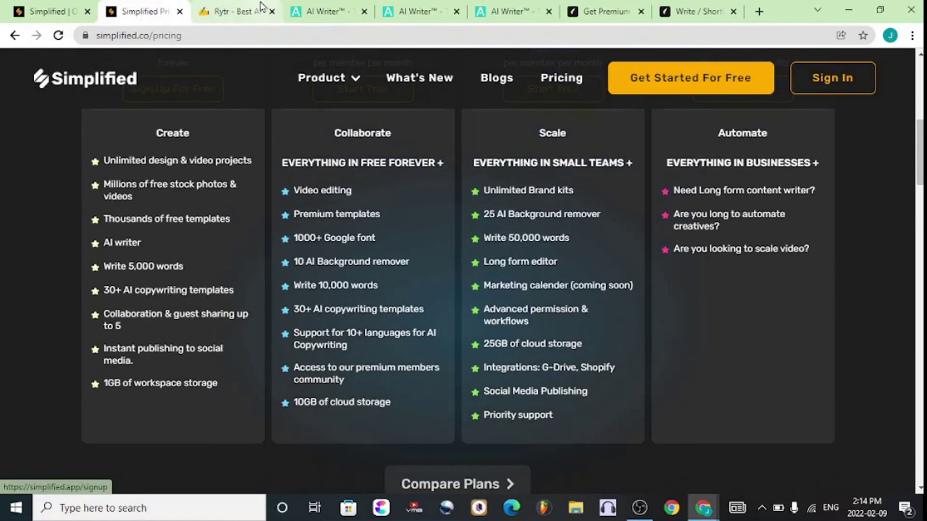
pyautogui.hotkey('ctrl', '7')
# Step: Scroll ShortlyAI's pricing page to the $65 Annual Plan and $79 Monthly Plan cards
pyautogui.scroll(1, 459, 187)
pyautogui.scroll(-3, 463, 191)
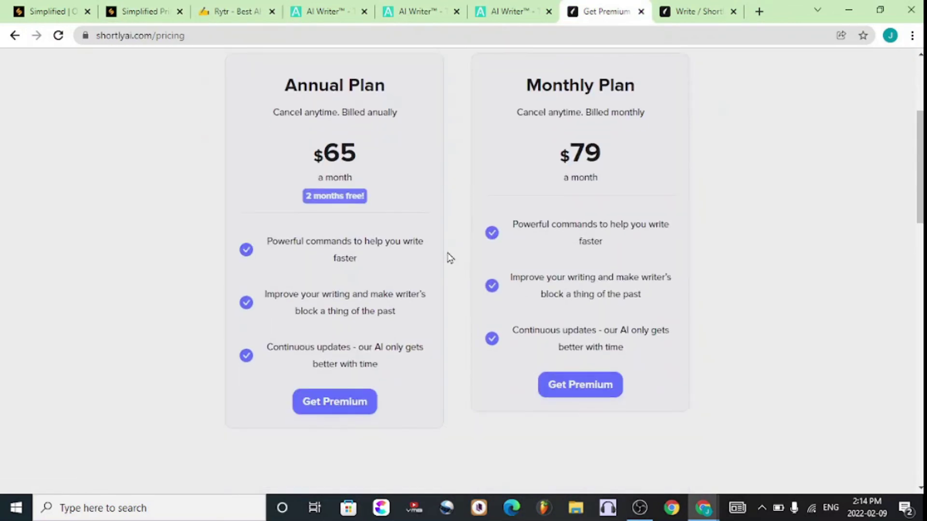